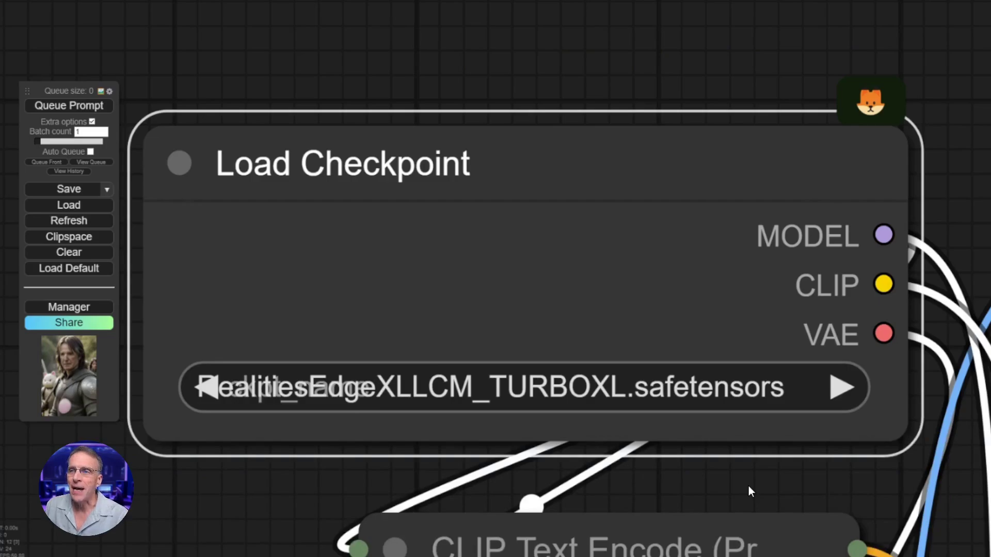
- Examine the workflow's checkpoint, SDTurboScheduler, Empty Latent Image, KSamplerSelect and VAE Decode nodes and how they are connected
scroll(748, 487, down, 4)
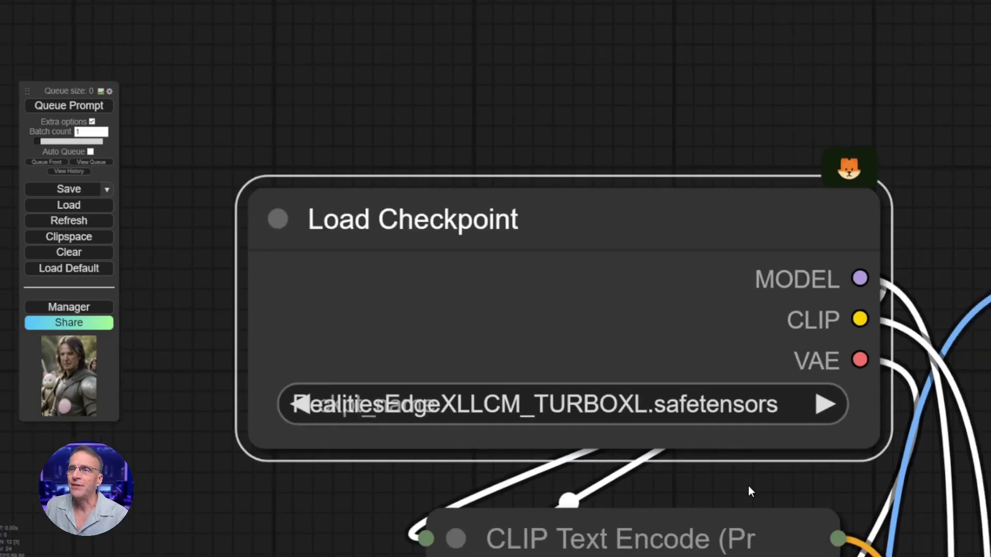
drag(749, 486, 596, 289)
scroll(553, 319, down, 2)
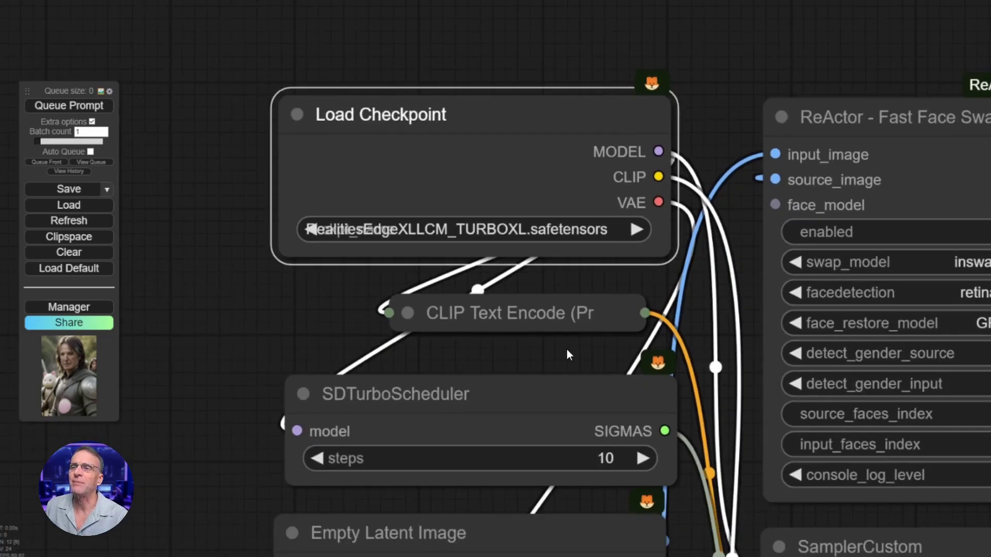
scroll(567, 349, down, 3)
drag(343, 375, 214, 323)
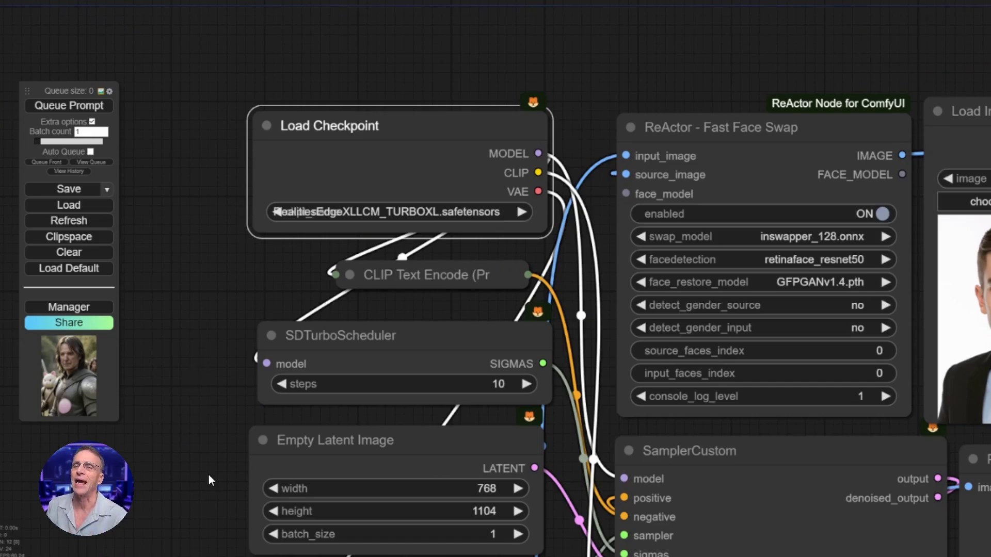
drag(209, 475, 163, 323)
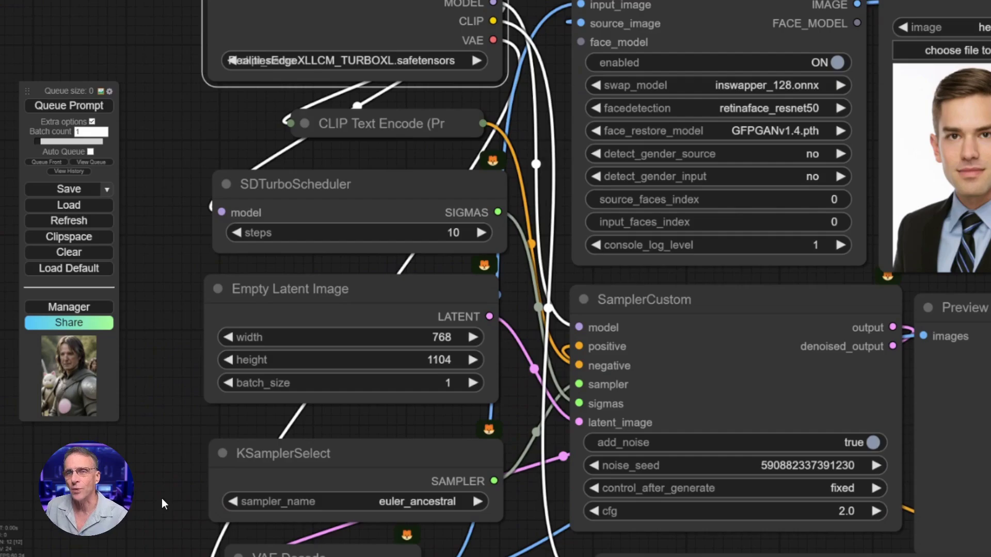
drag(170, 513, 147, 288)
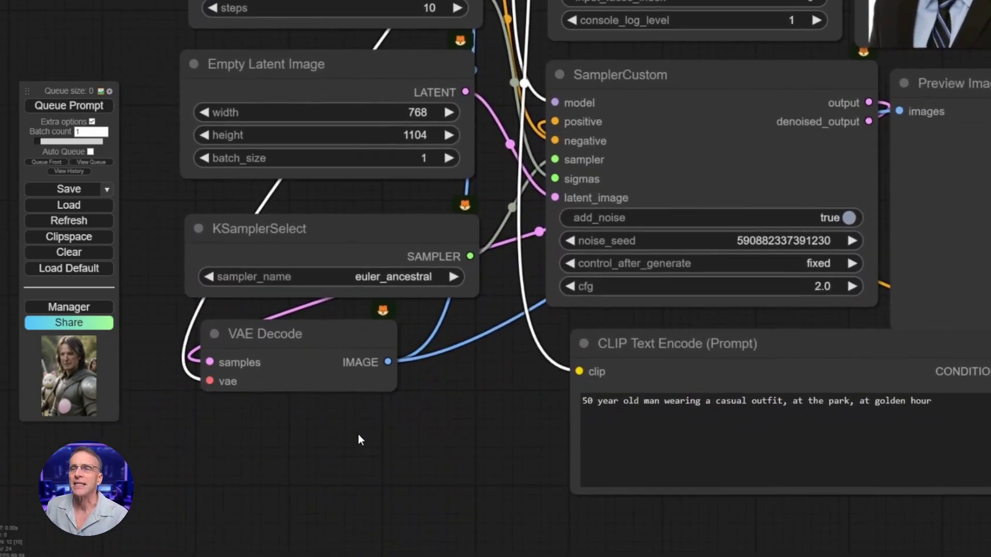
drag(512, 391, 170, 503)
scroll(404, 485, down, 3)
scroll(181, 502, down, 1)
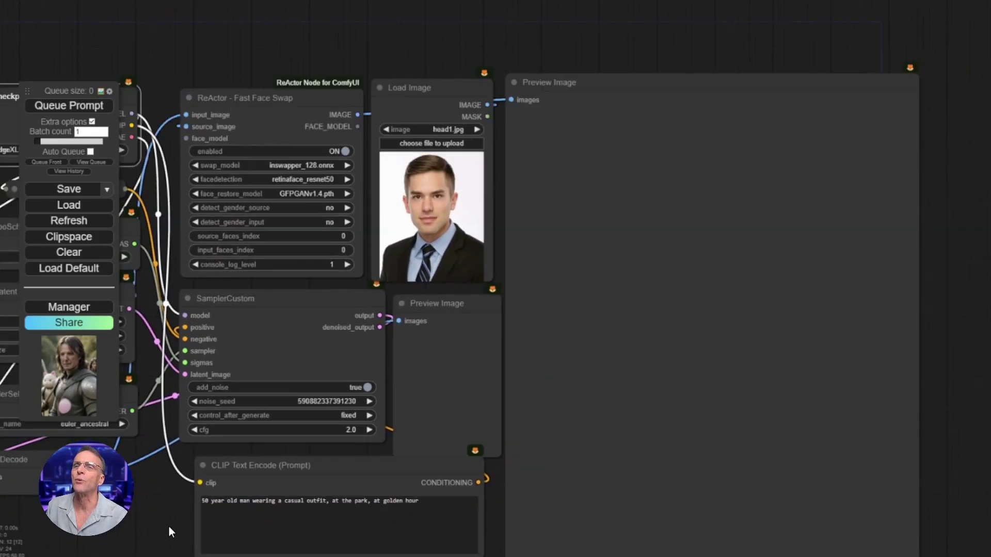
- Examine the ReActor face swap settings, the loaded head1.jpg image, the SamplerCustom values and the text prompt
scroll(172, 497, up, 2)
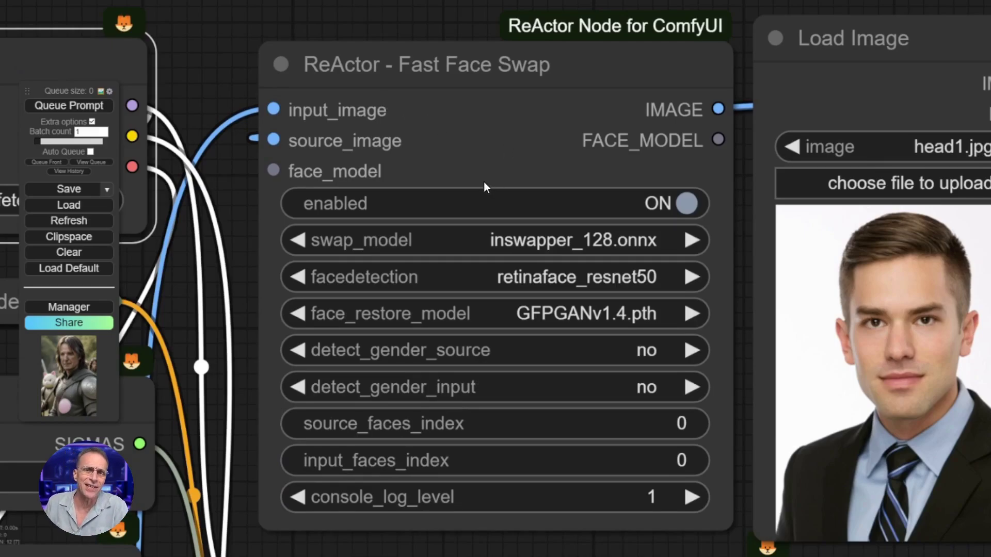
scroll(484, 182, down, 5)
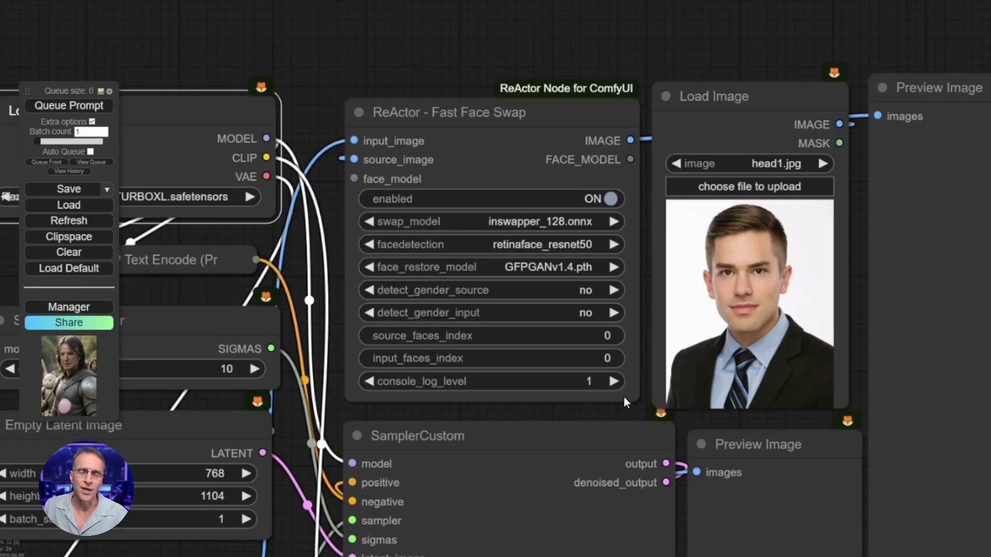
scroll(568, 381, down, 3)
scroll(588, 393, up, 4)
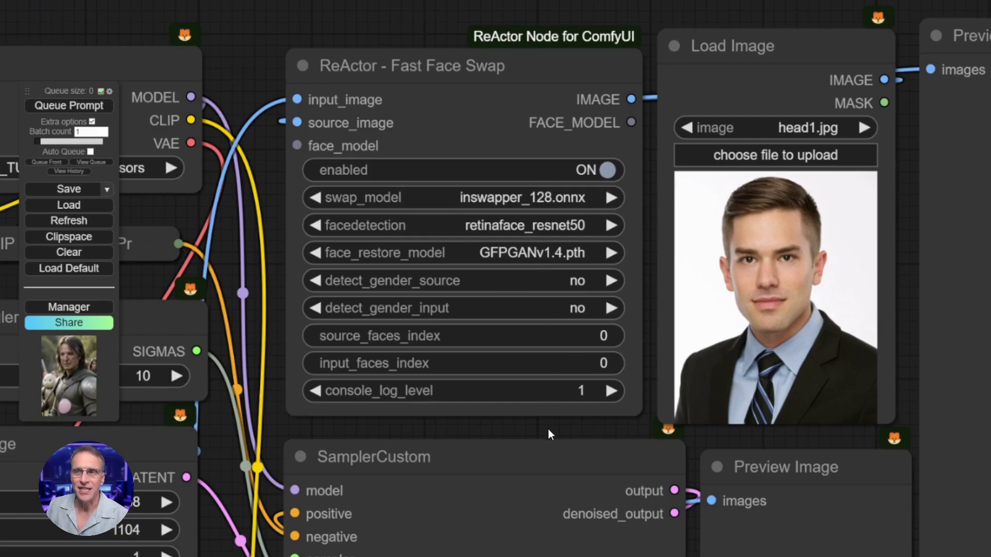
scroll(575, 432, down, 1)
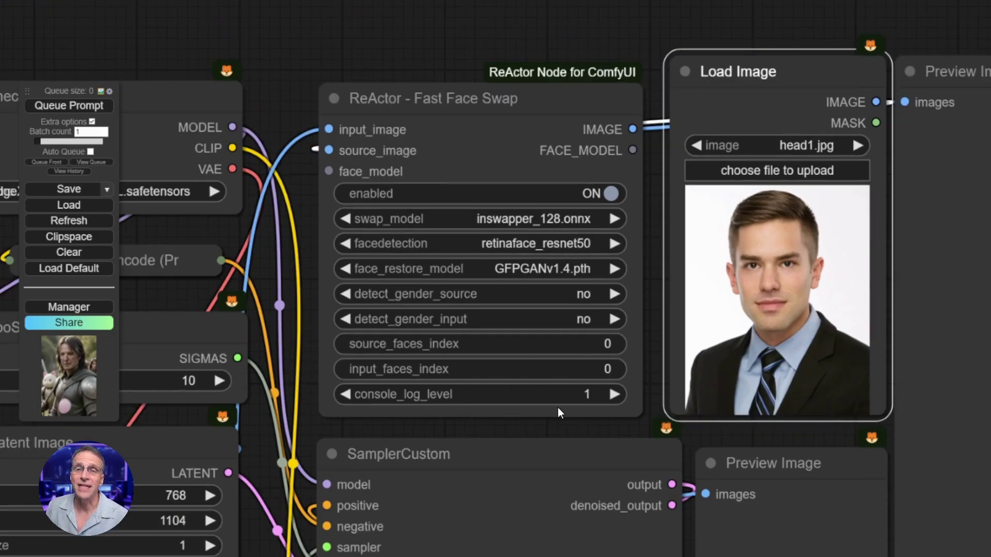
drag(559, 431, 492, 93)
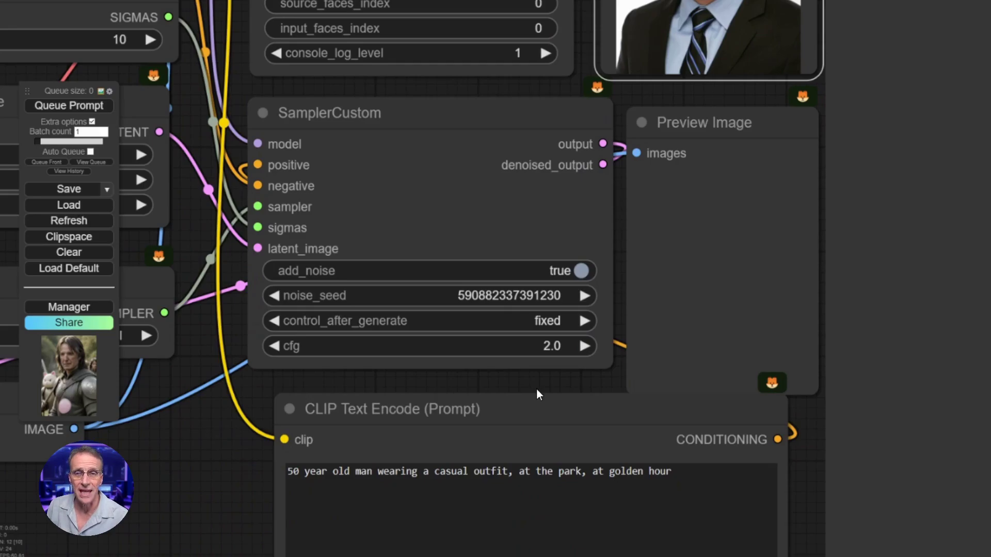
scroll(544, 389, down, 2)
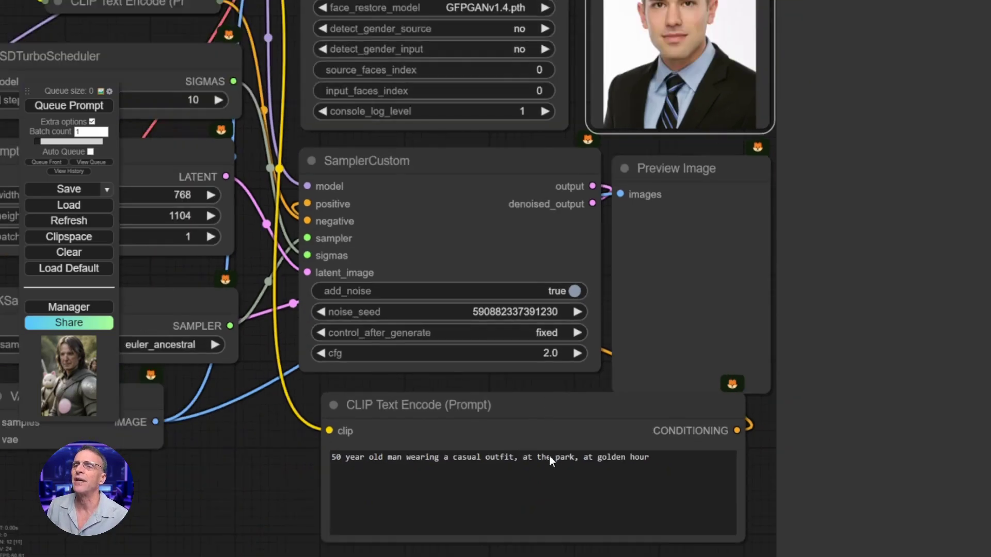
drag(288, 467, 198, 430)
scroll(608, 509, down, 2)
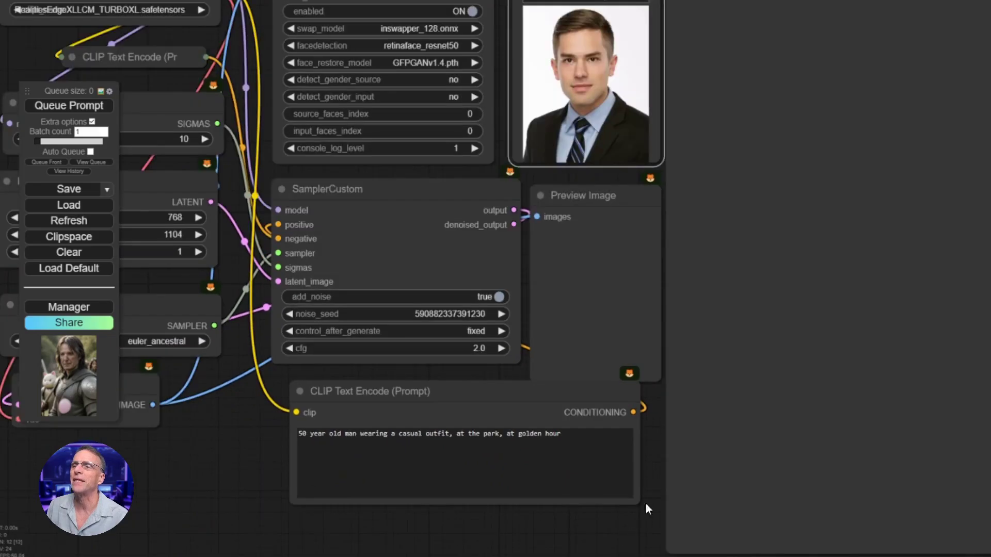
scroll(659, 490, up, 5)
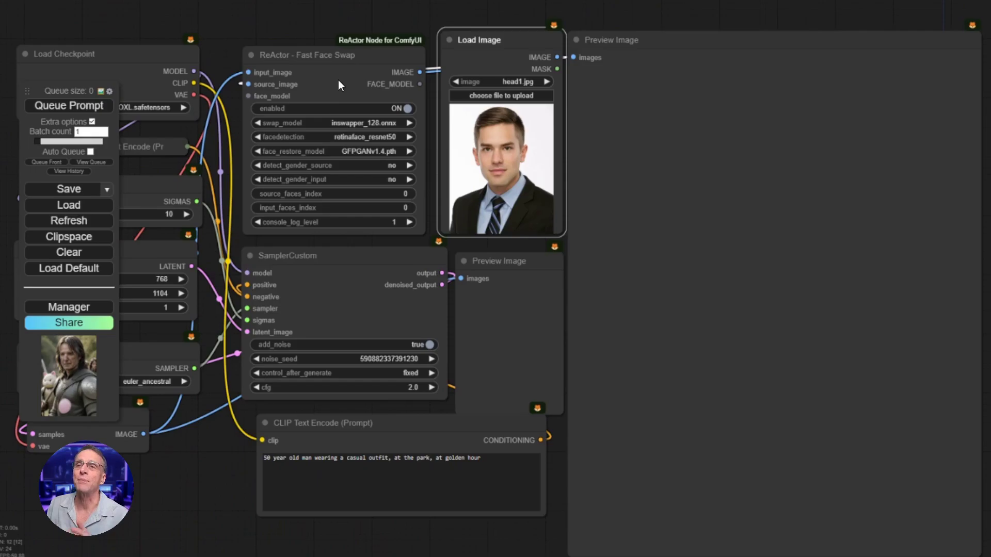
- Bypass the ReActor Fast Face Swap node and enable Auto Queue in the extra options
right_click(338, 79)
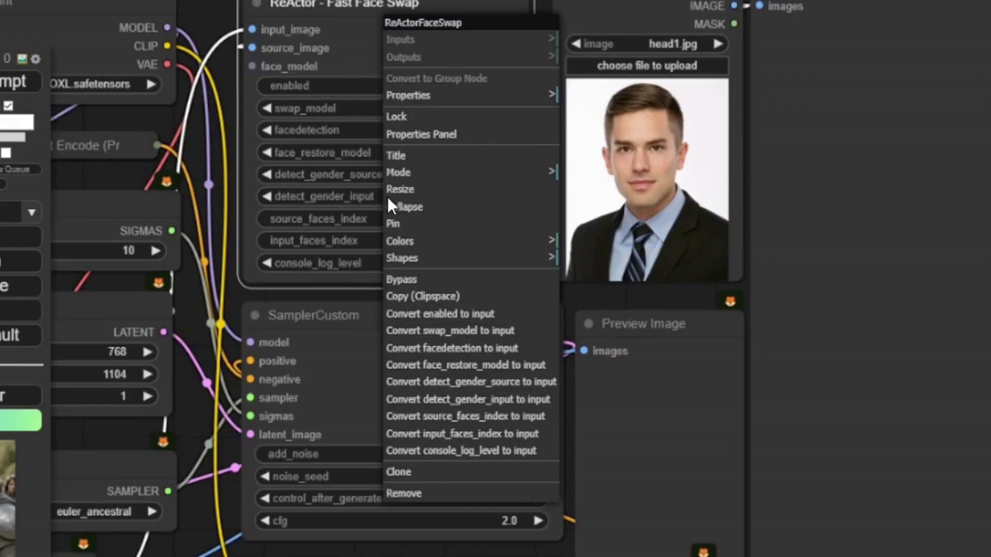
click(403, 280)
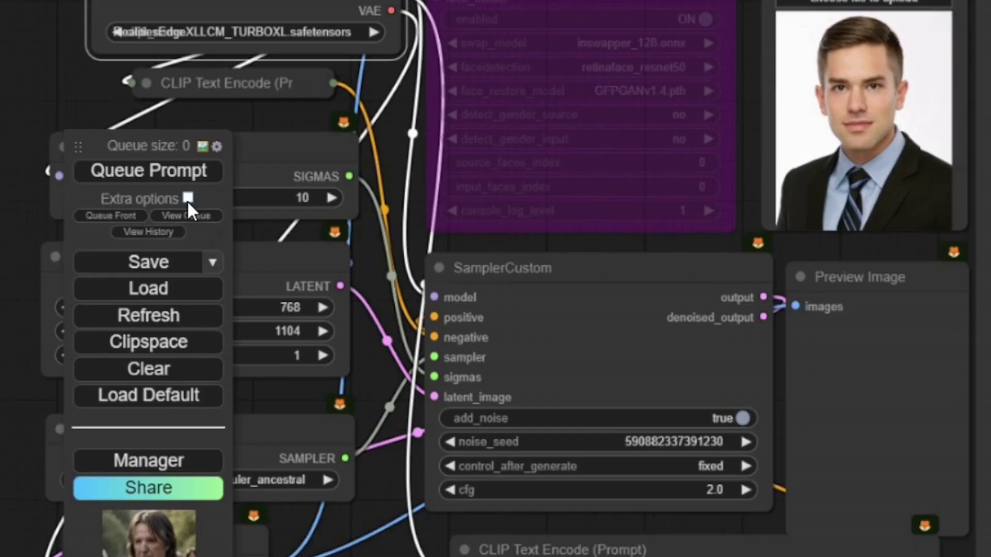
click(188, 198)
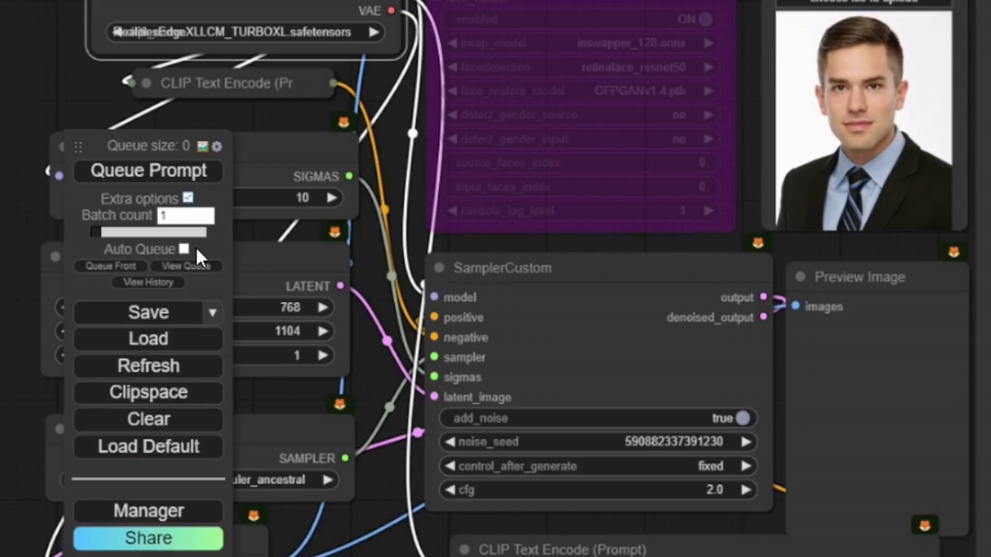
click(184, 250)
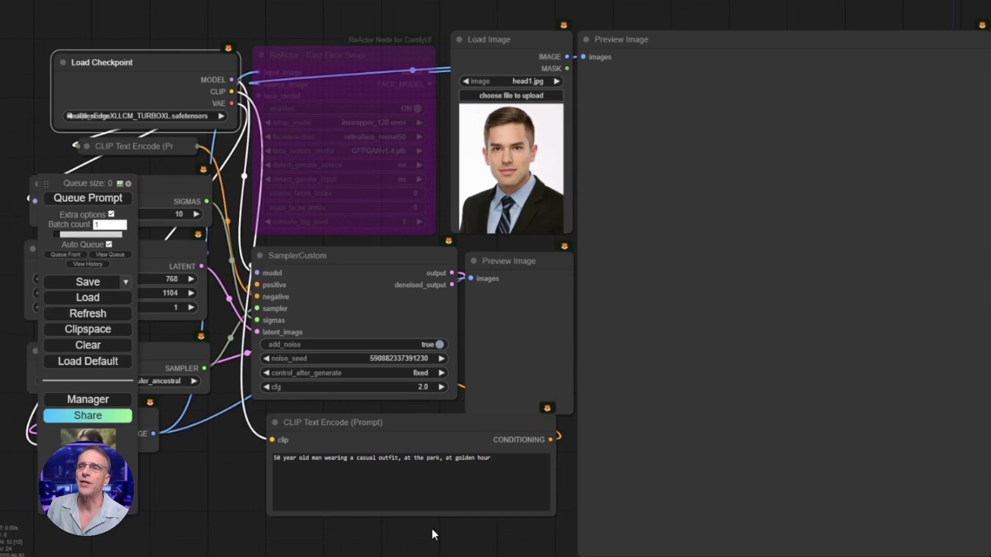
- Queue the workflow to generate the 50 year old man image without the face swap
scroll(426, 516, up, 3)
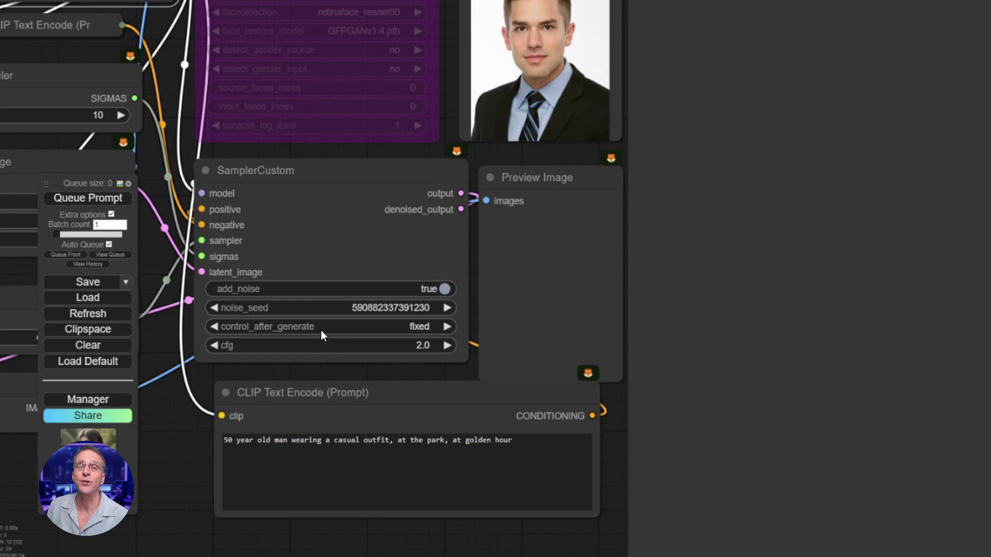
scroll(310, 412, down, 3)
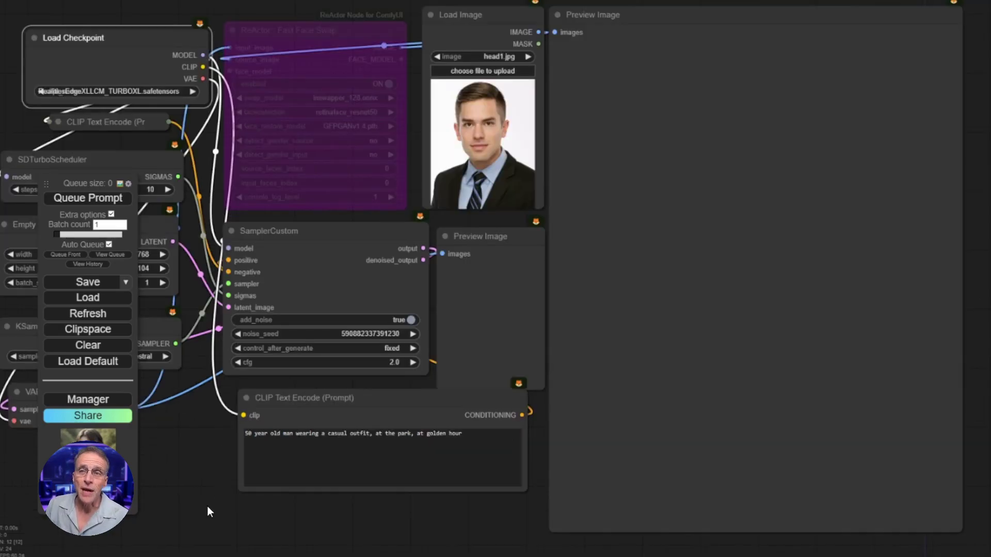
scroll(358, 522, up, 7)
scroll(368, 491, down, 6)
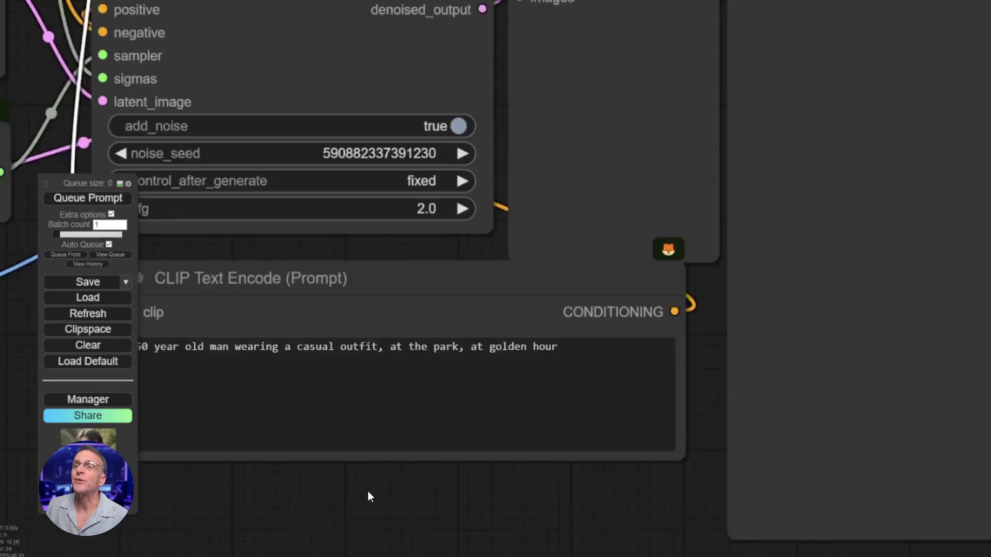
scroll(371, 498, down, 2)
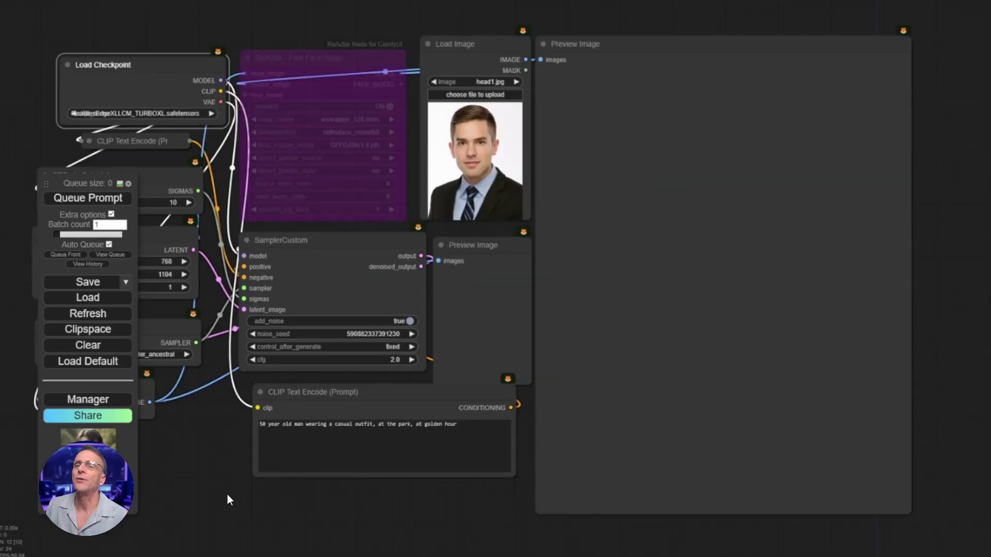
click(209, 439)
click(97, 197)
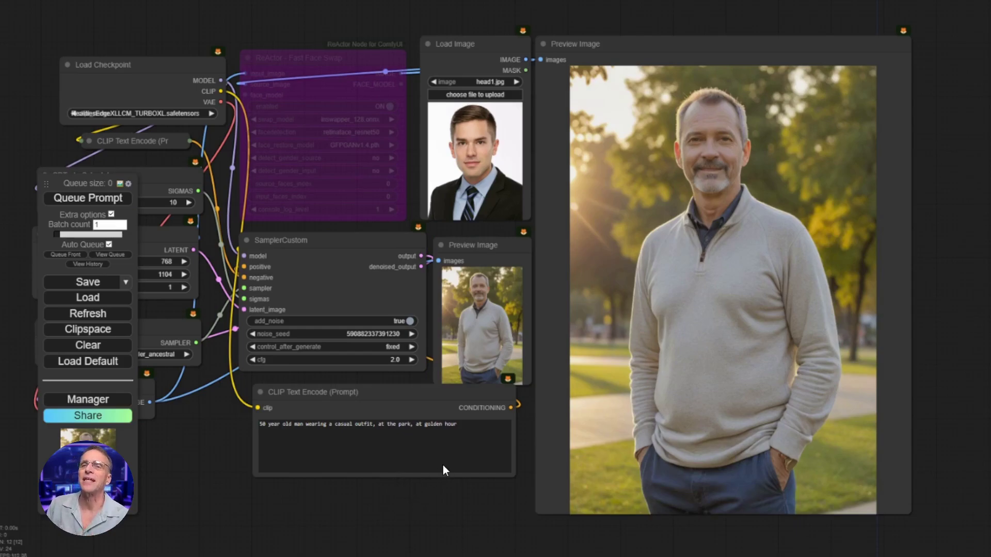
key(ctrl+Return)
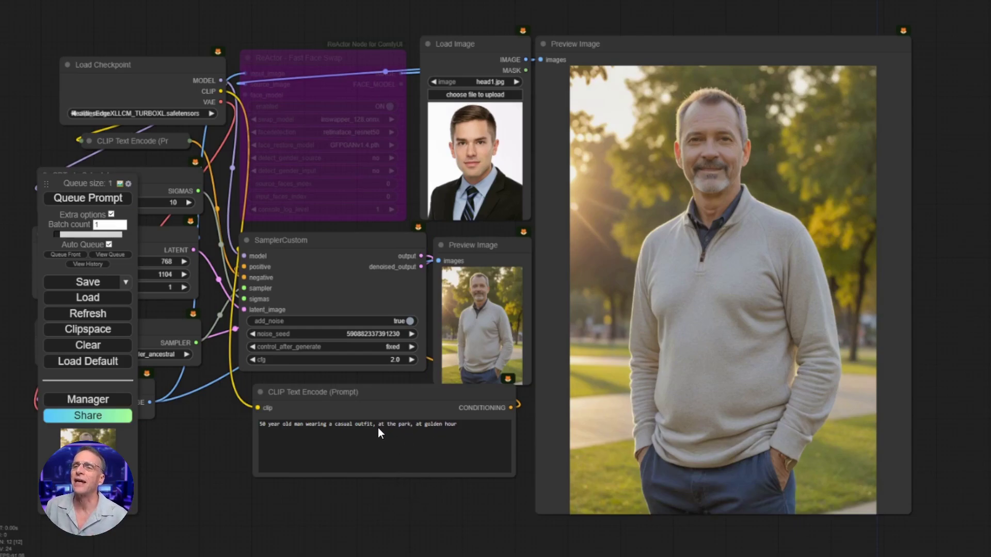
- Edit the prompt to add "sitting on a bench" and replace "casual" with "suit", regenerating the image
click(377, 425)
key(ctrl+Return)
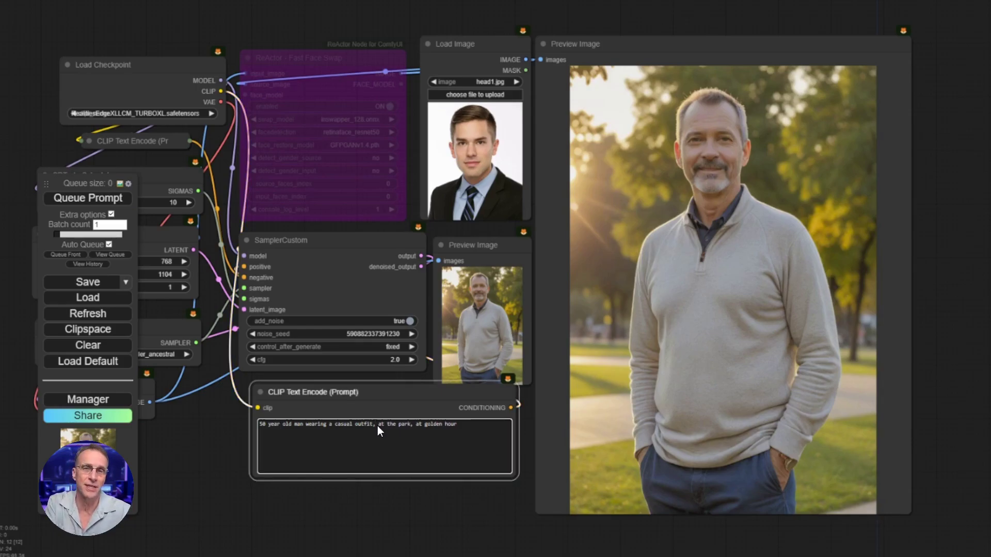
text(ting on a bea)
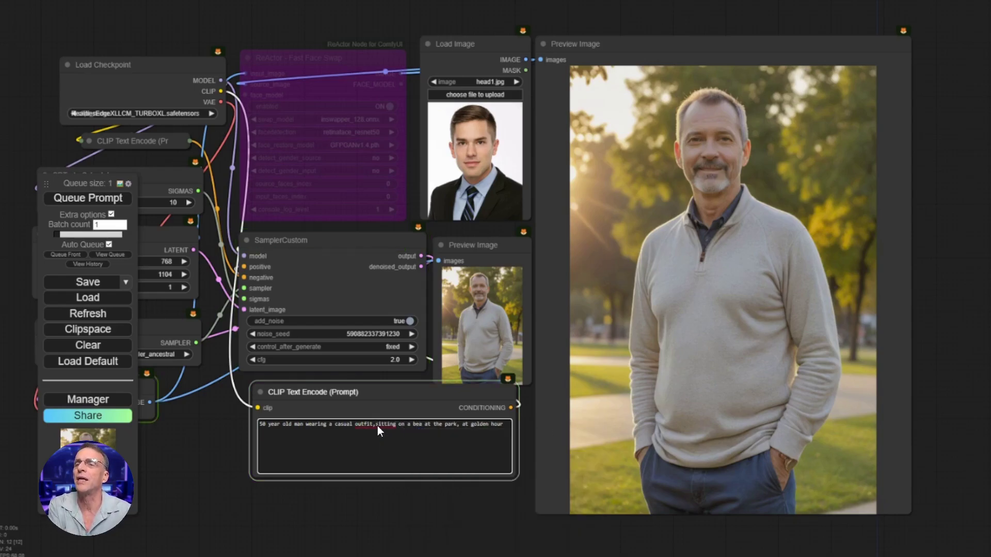
text(nch)
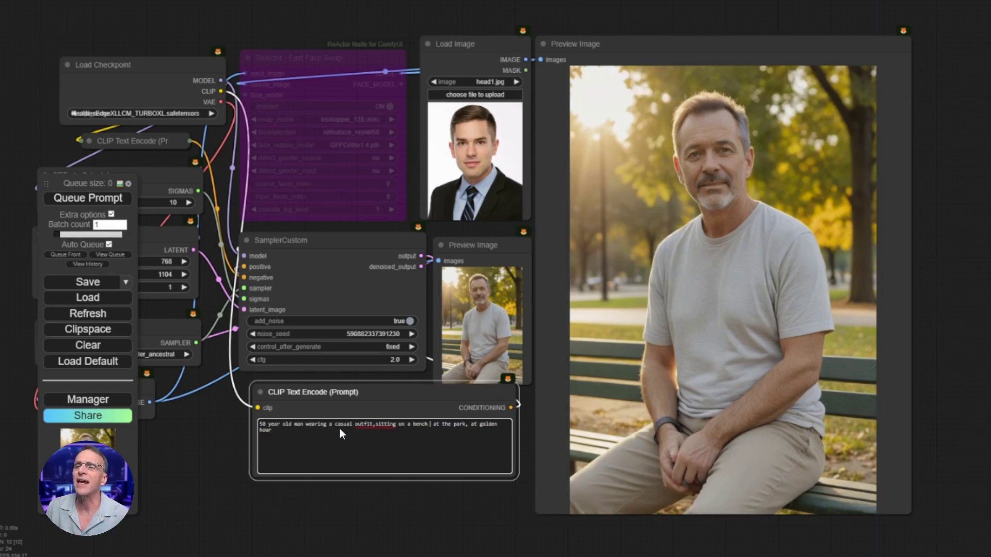
text(suit)
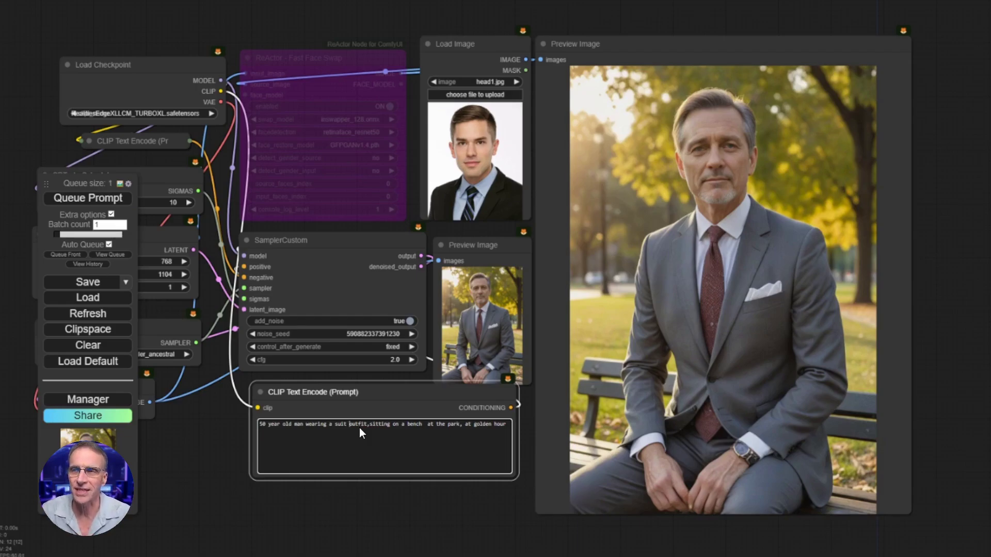
key(ctrl+Return)
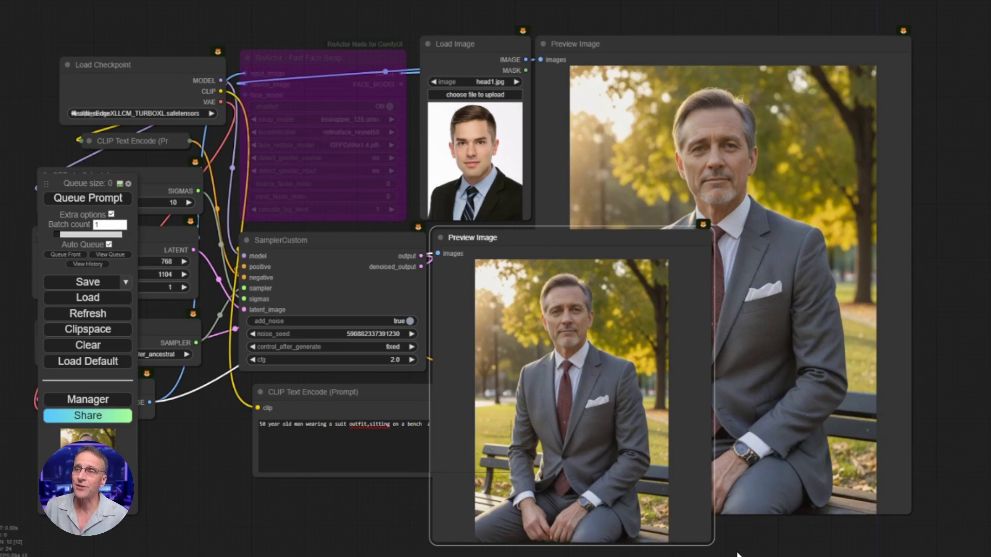
- Shrink the smaller Preview Image node beside SamplerCustom and remove the bypass from the ReActor Fast Face Swap node
drag(713, 545, 550, 443)
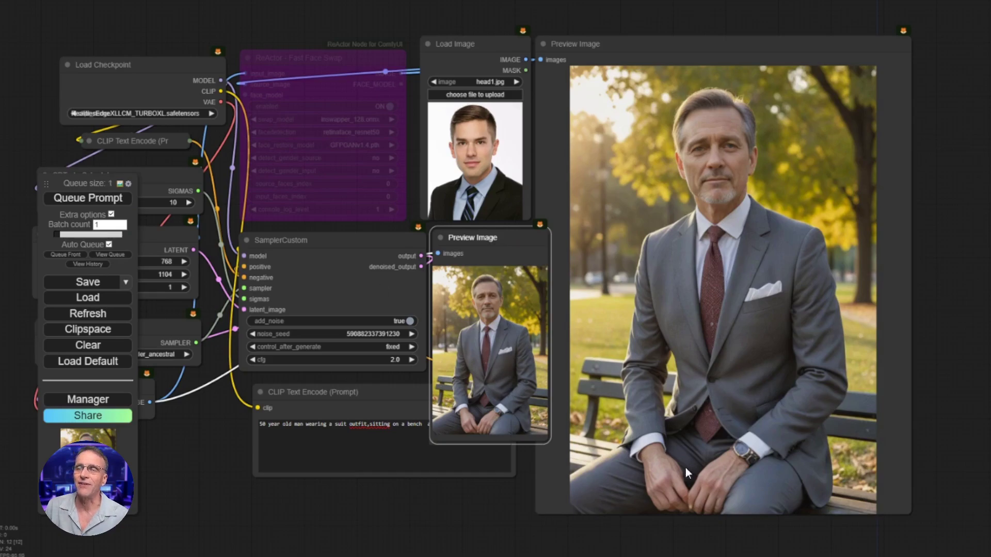
right_click(321, 157)
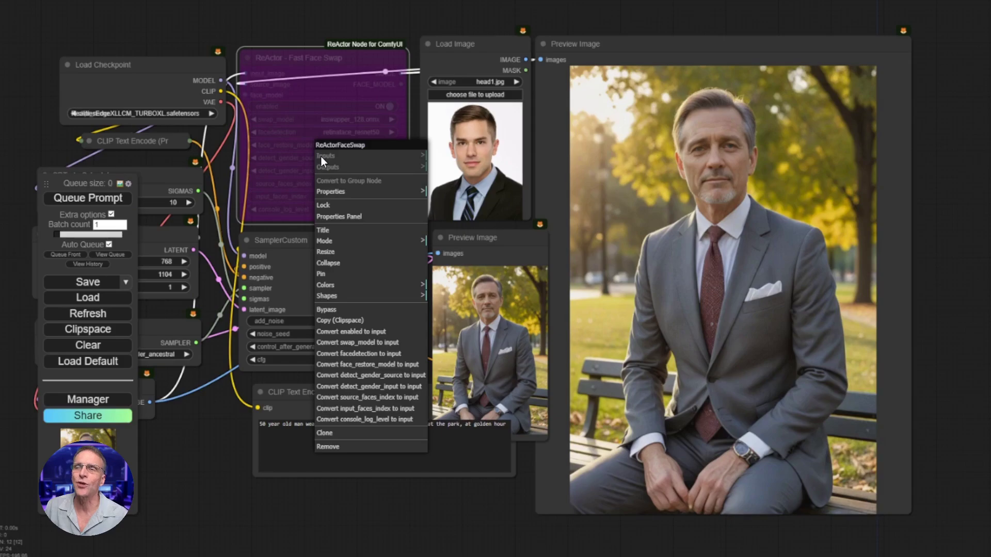
click(355, 310)
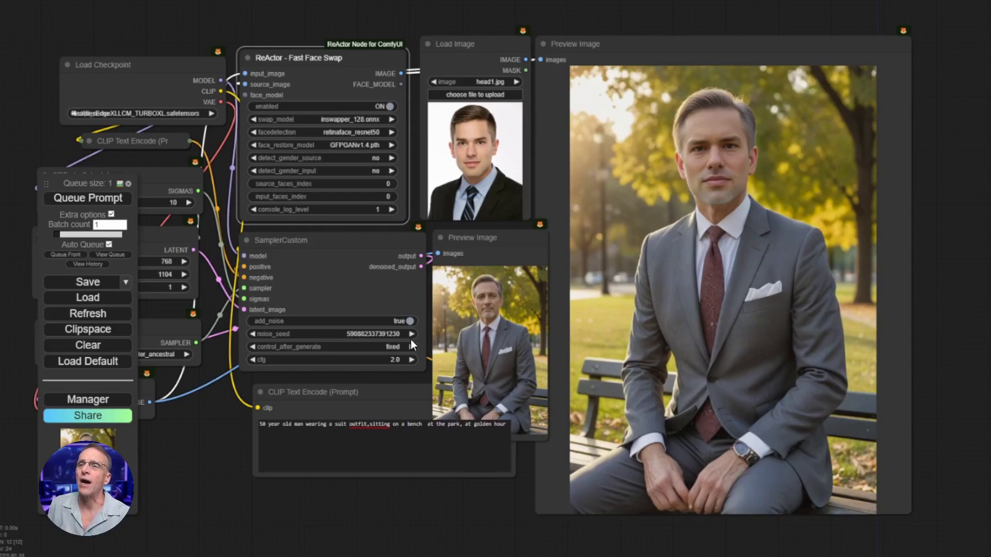
- Compare the original face in the small preview with the face-swapped result in the large preview up close
scroll(411, 340, up, 10)
drag(412, 434, 488, 414)
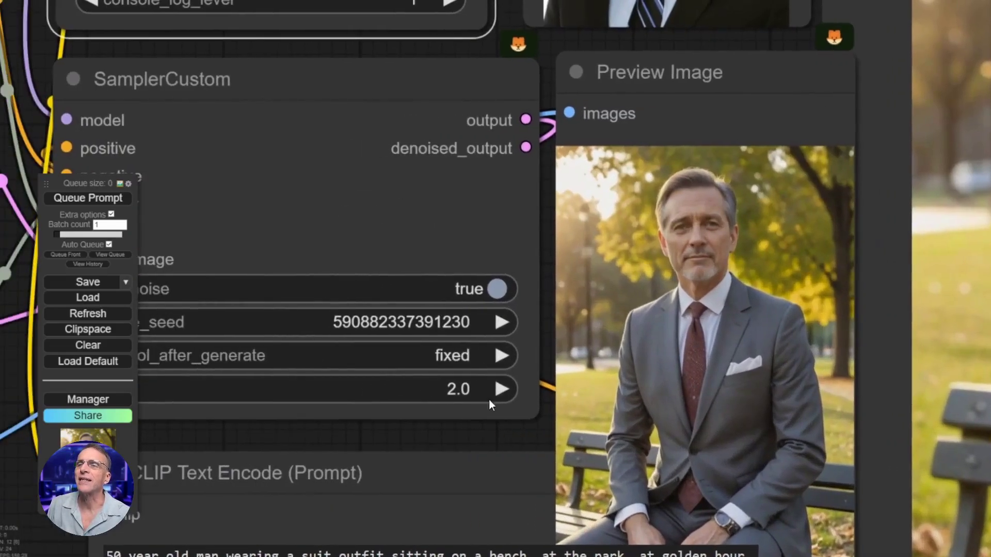
scroll(472, 413, down, 5)
scroll(383, 426, up, 2)
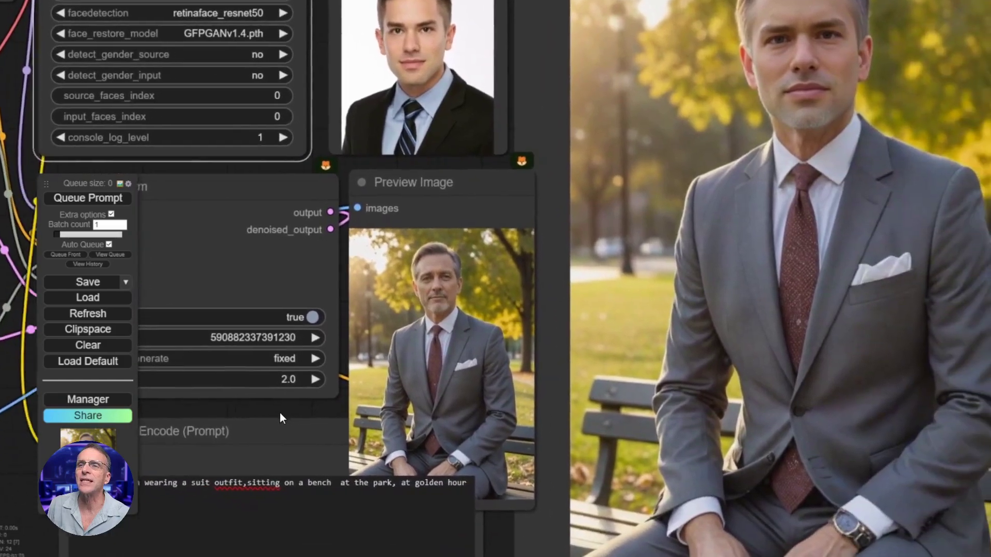
scroll(168, 386, down, 3)
click(279, 350)
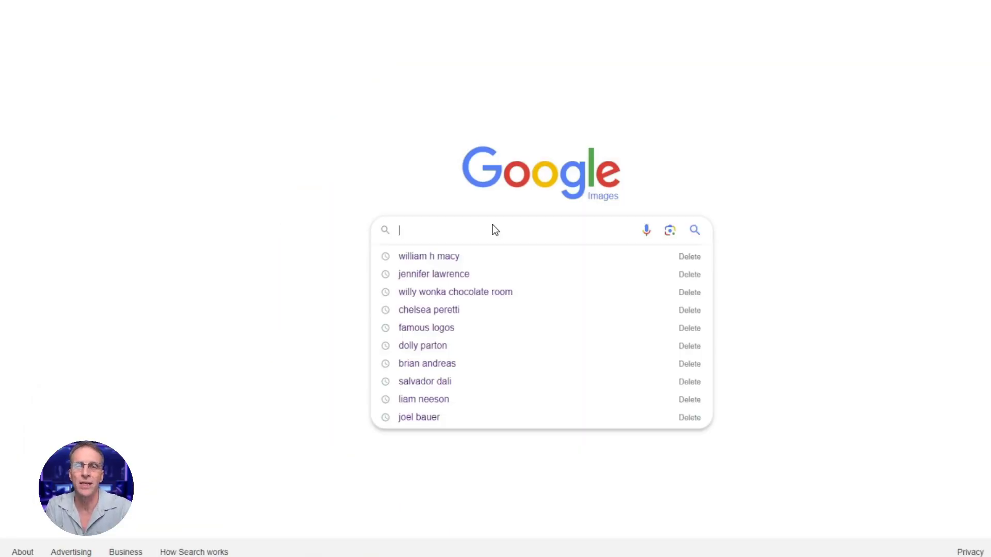
- Search Google Images for "liam neeson" and filter the results to Creative Commons licenses
text(liam )
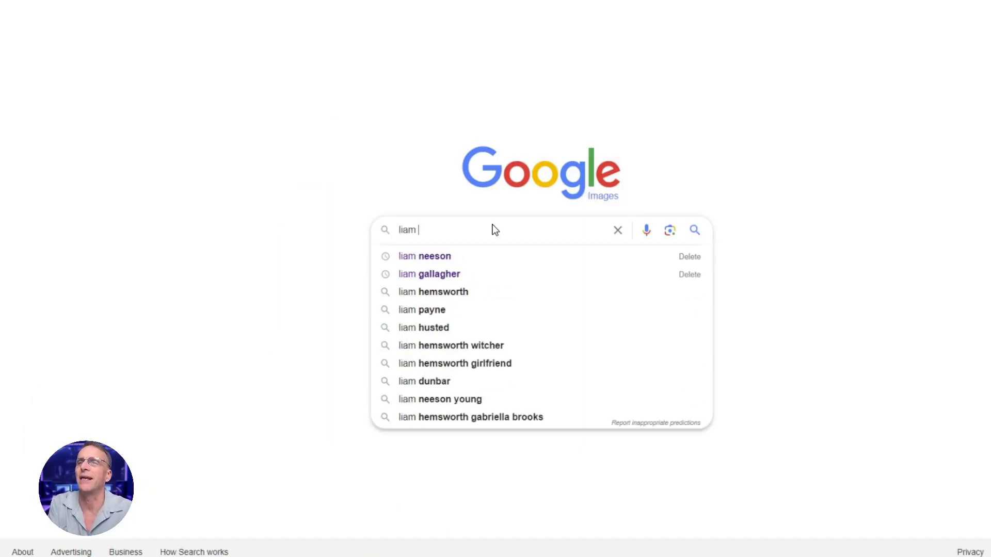
text(neeson)
key(Return)
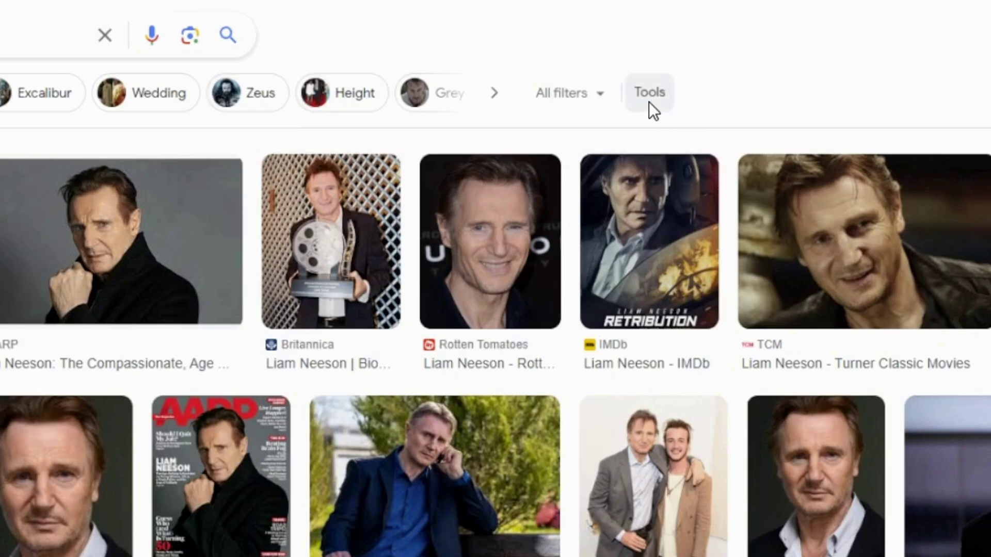
click(649, 101)
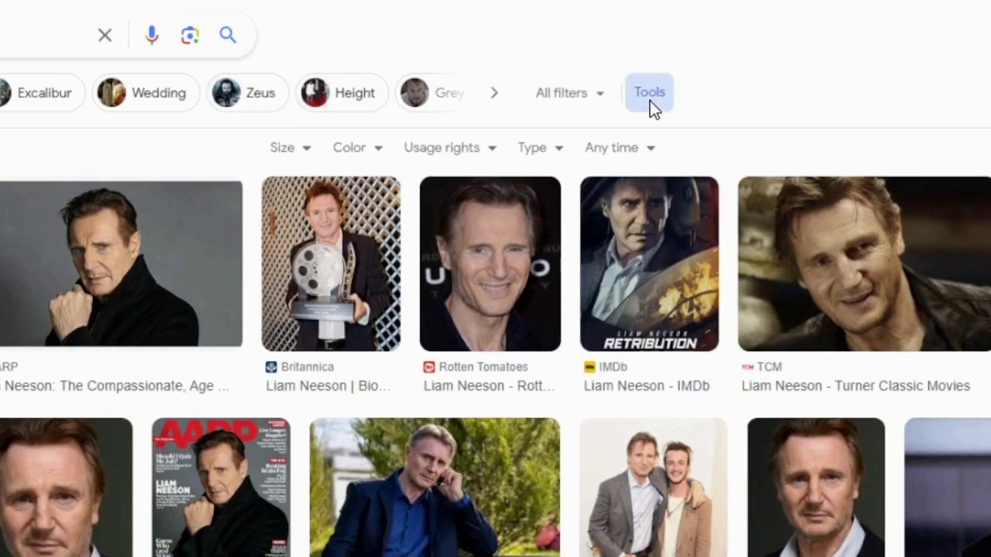
click(432, 155)
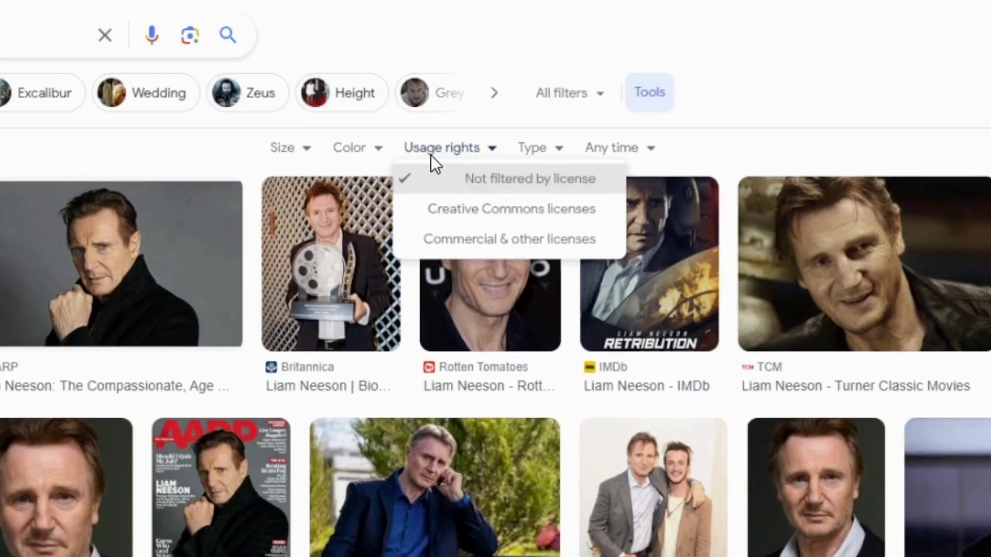
click(519, 211)
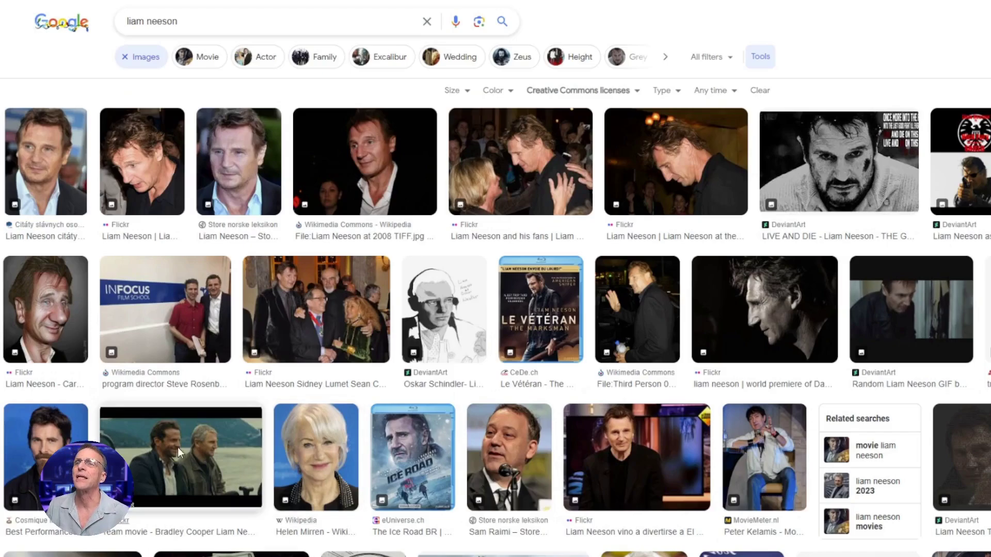
click(42, 170)
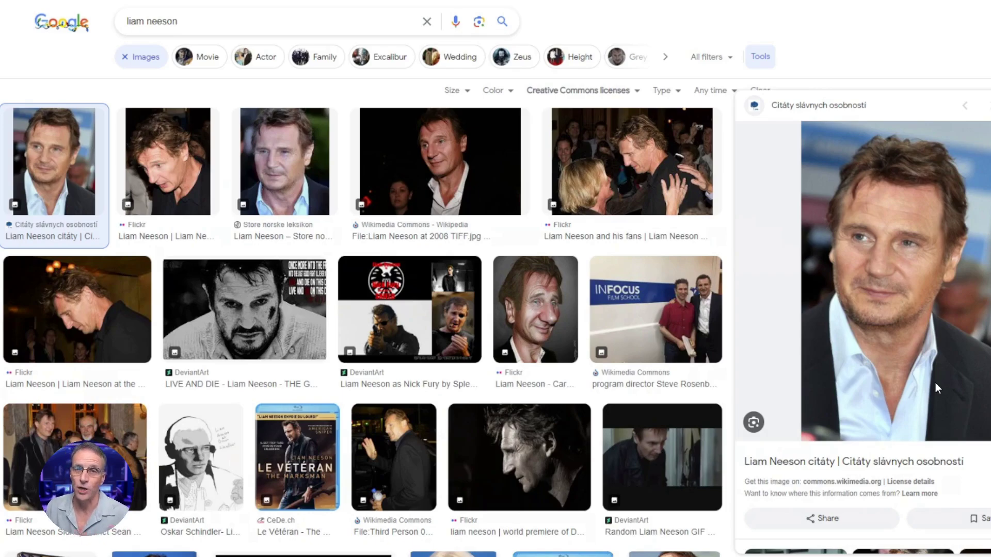
drag(935, 369, 4, 1)
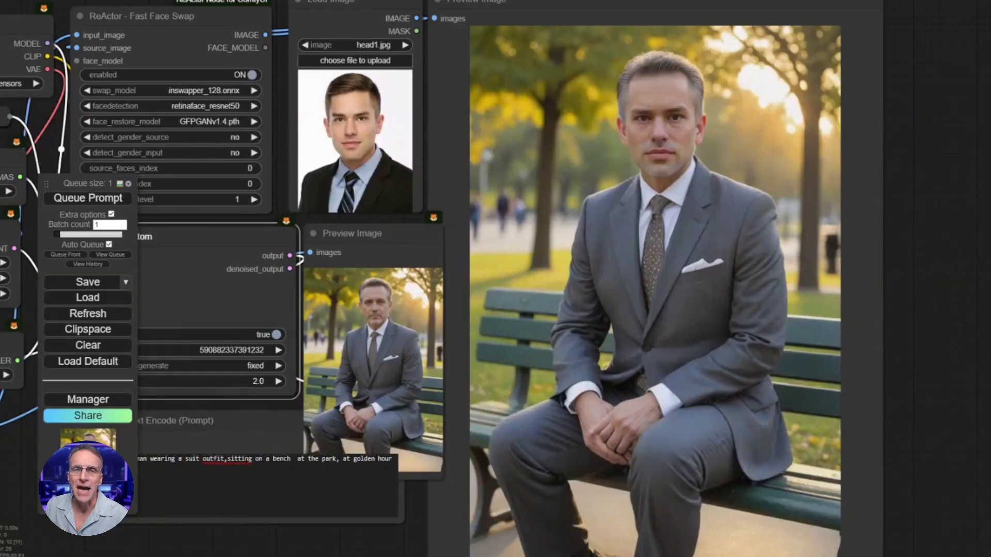
drag(77, 20, 352, 157)
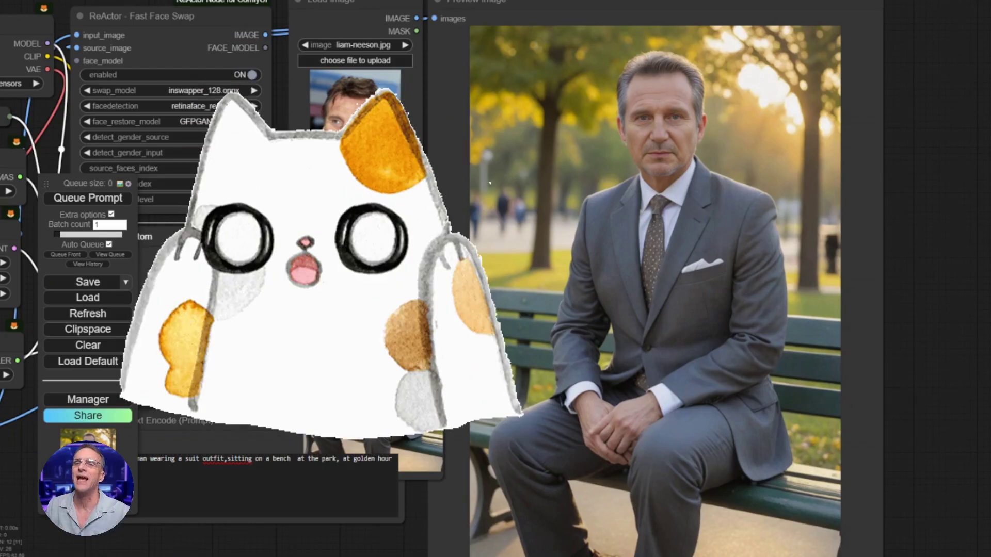
click(280, 355)
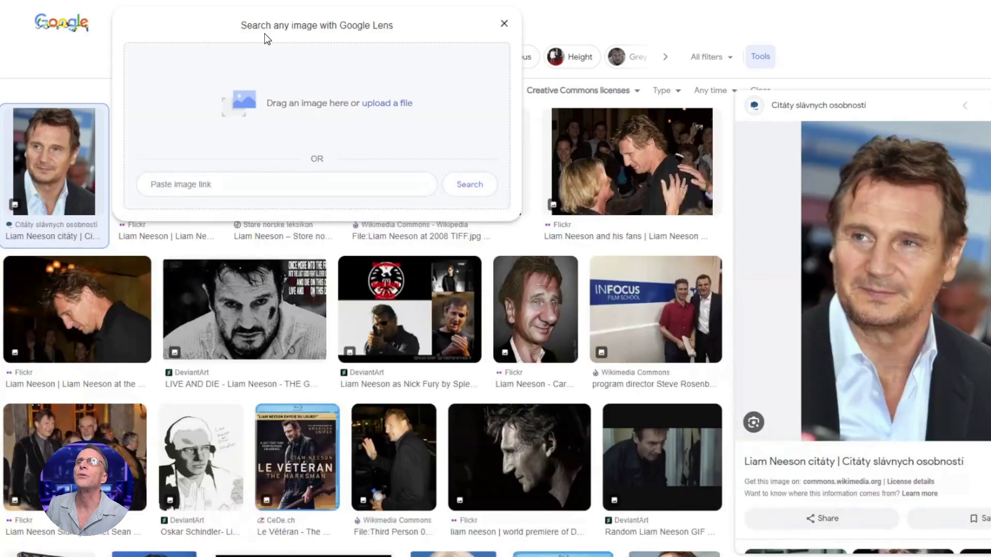
- Switch back to Google Images and search for "robert de niro"
click(102, 31)
text(robert de niro)
key(Return)
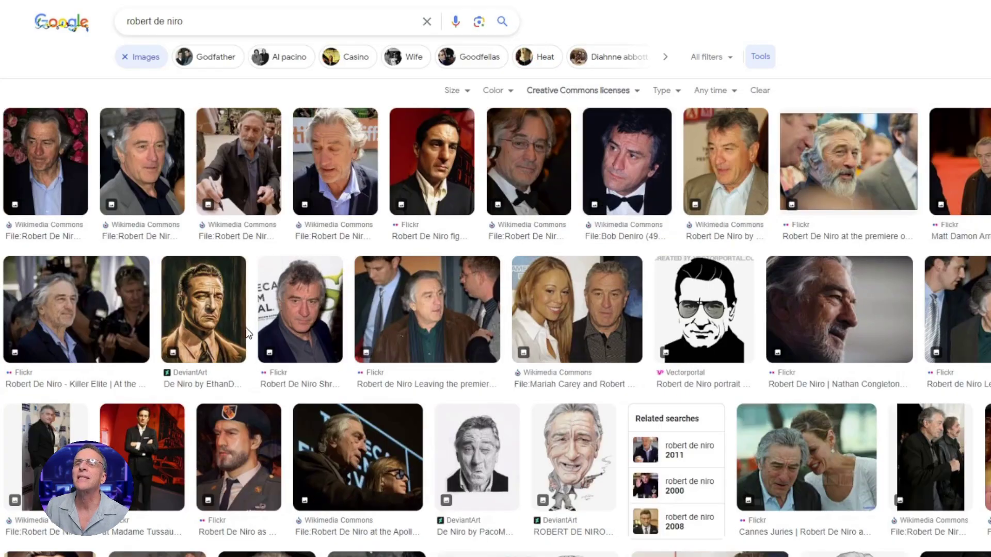
scroll(689, 372, down, 5)
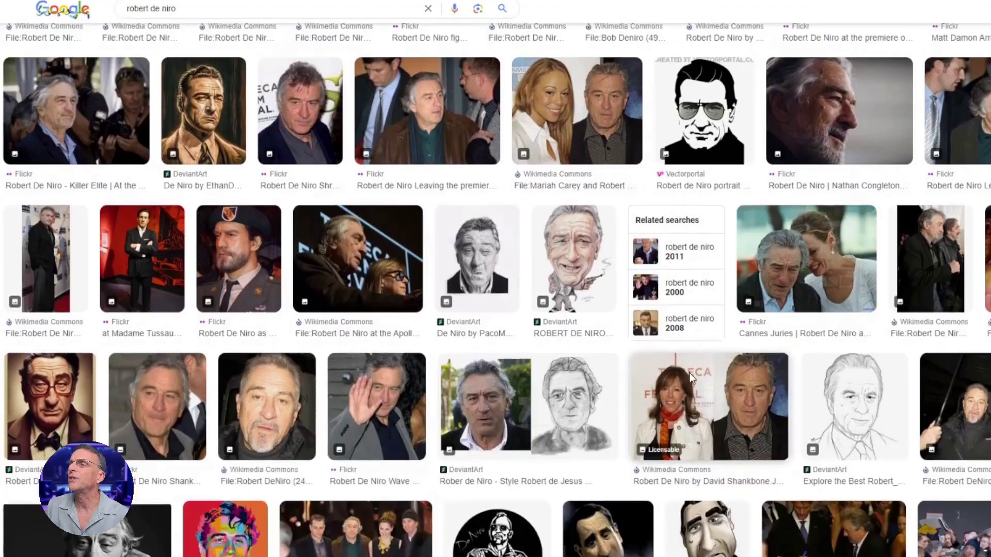
- Copy the close-up Wikimedia Commons portrait with the grey goatee and load it from the clipboard into ComfyUI's Load Image node
click(258, 371)
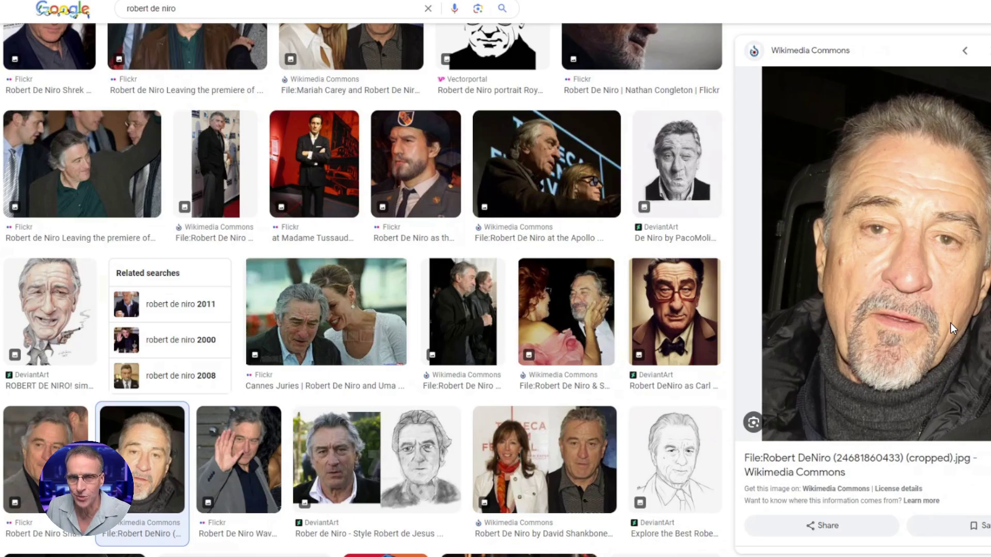
right_click(882, 281)
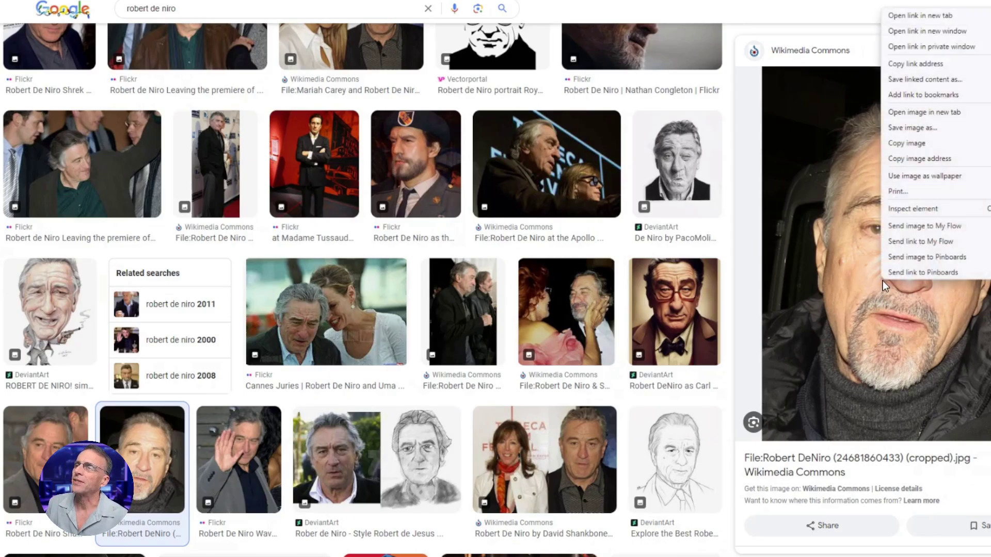
click(910, 146)
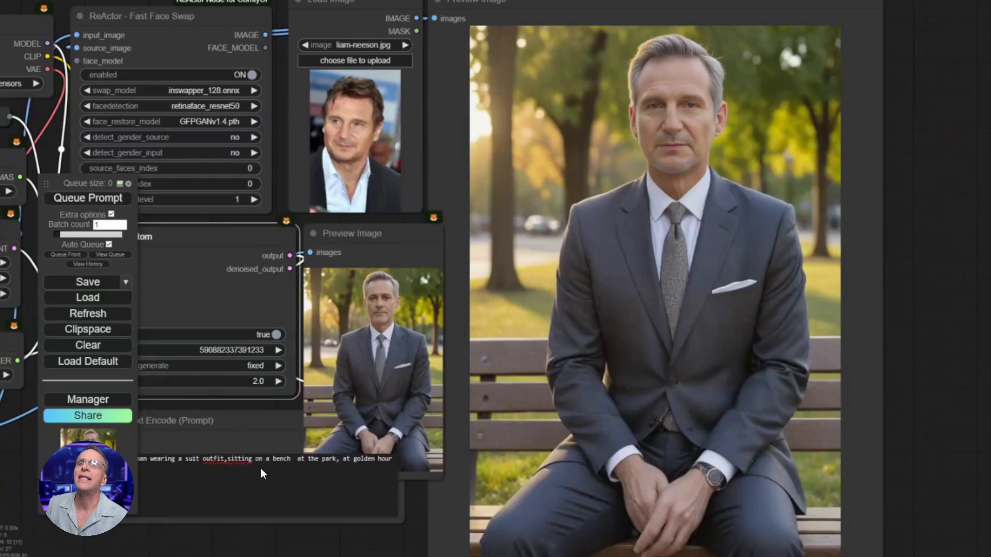
click(342, 61)
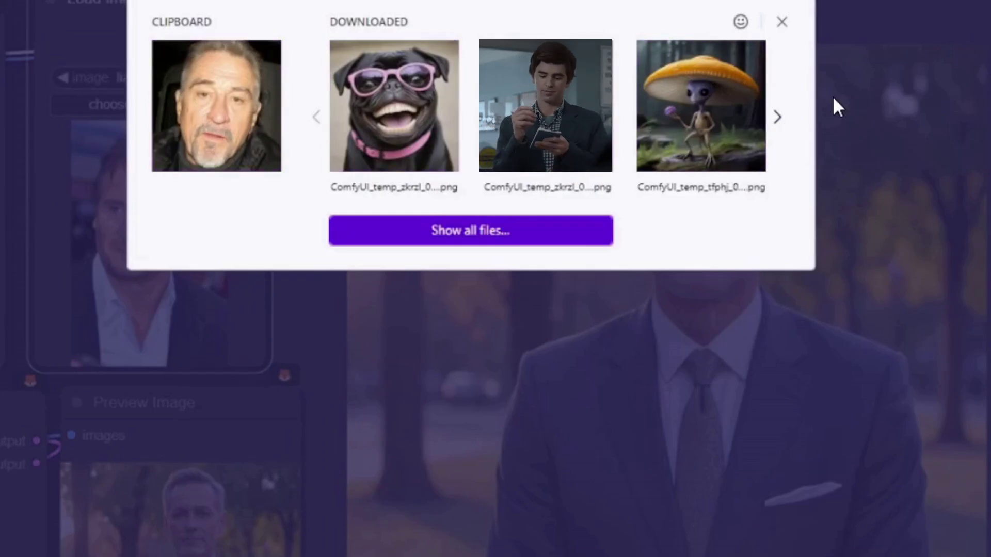
click(221, 132)
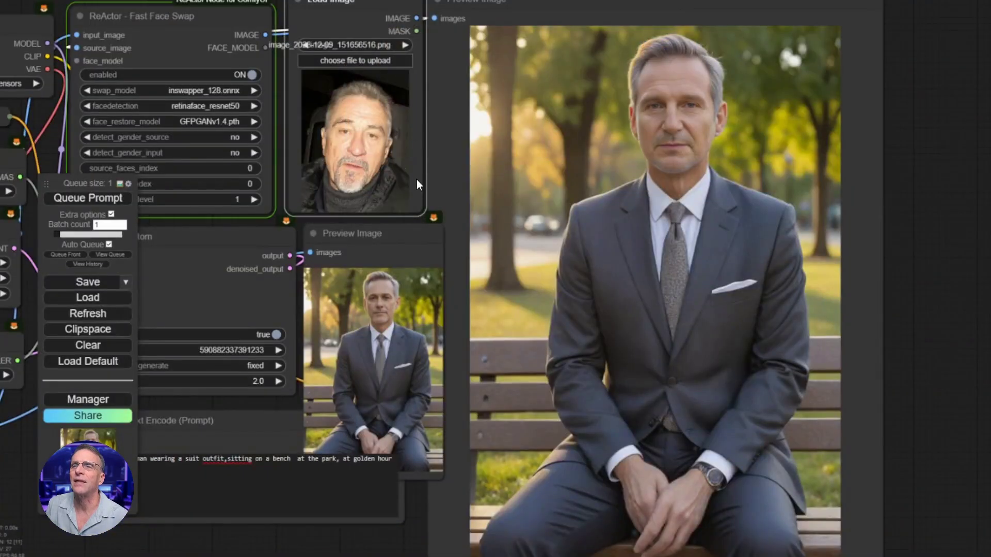
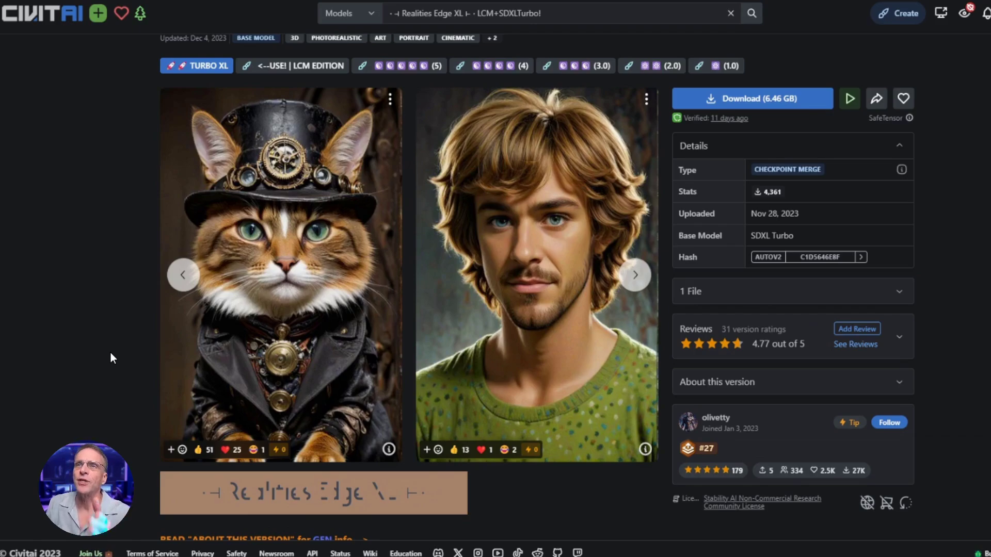
- Browse the Realities Edge XL sample gallery on Civitai and copy the prompt of the woman in cyberpunk armor
scroll(111, 354, up, 1)
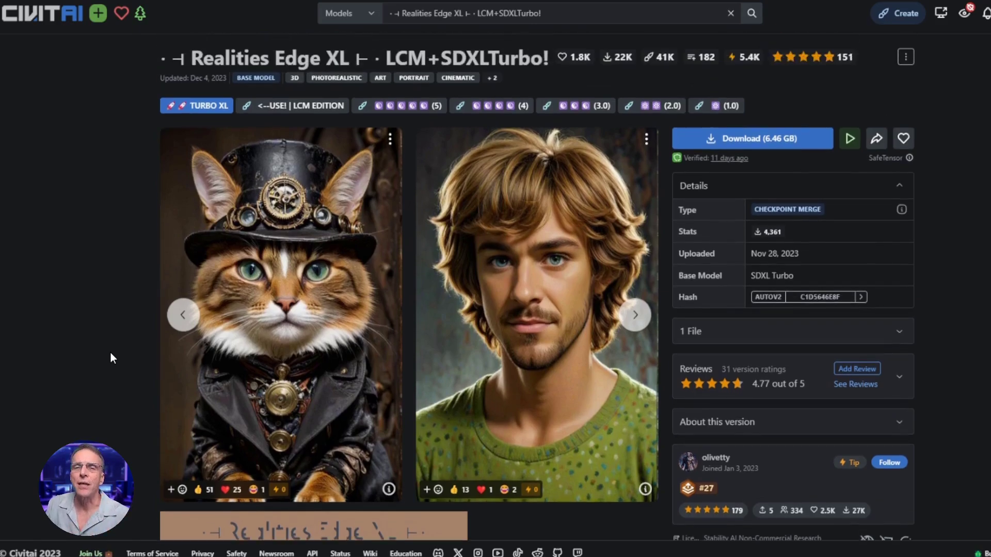
scroll(111, 353, down, 1)
scroll(112, 354, up, 1)
click(638, 317)
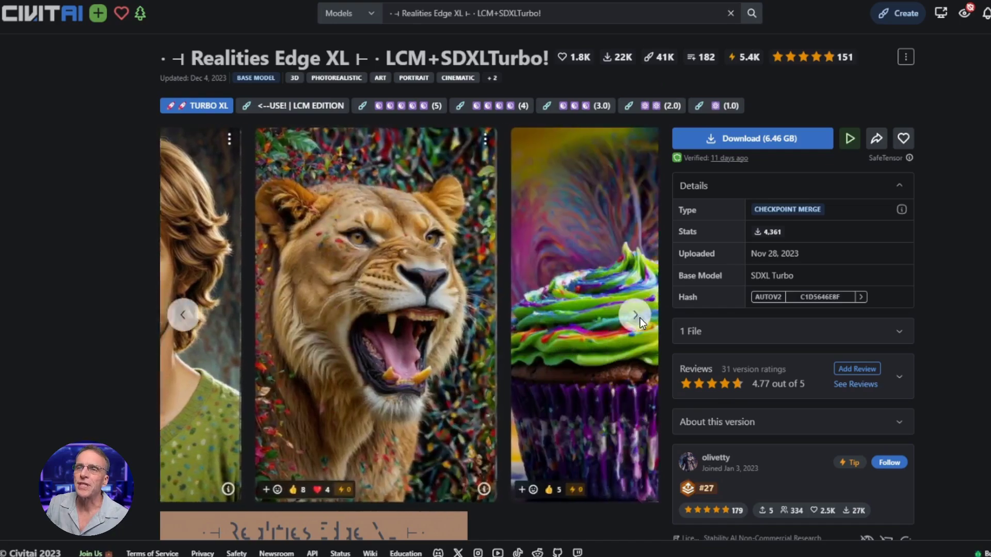
click(636, 314)
click(636, 315)
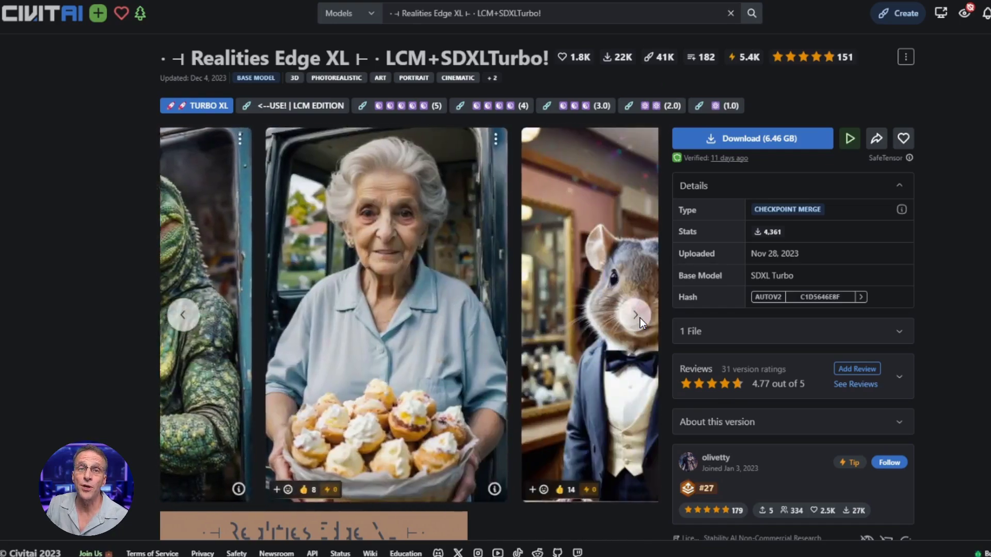
click(640, 318)
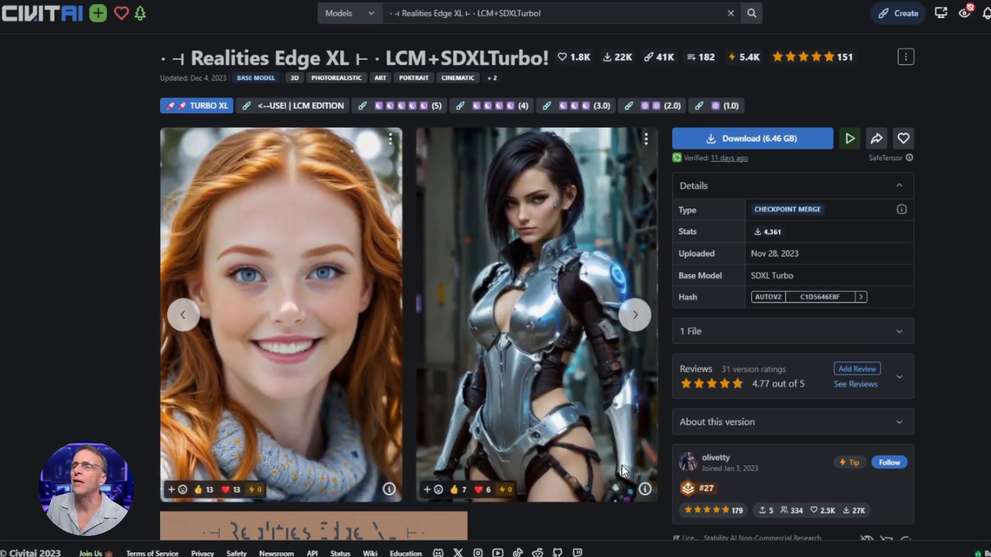
click(645, 489)
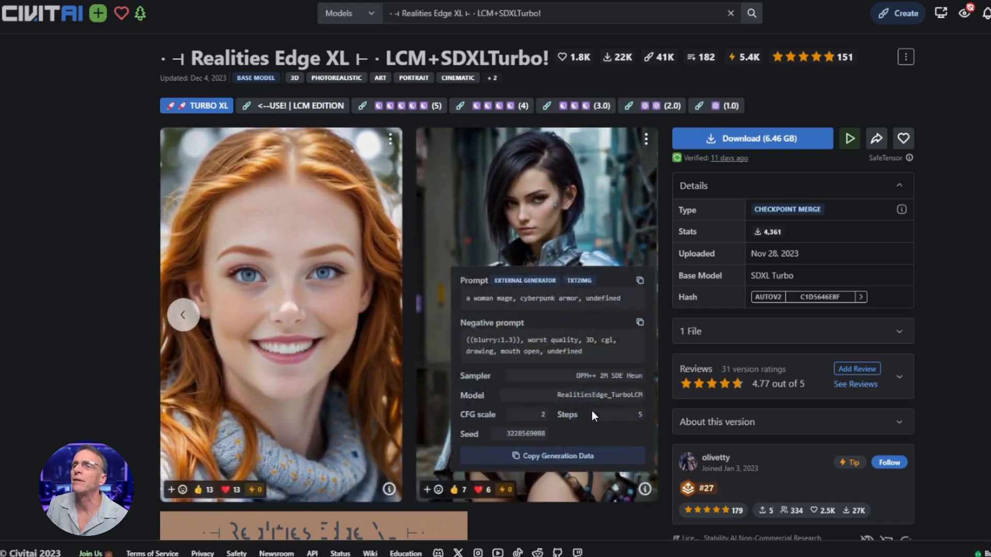
click(640, 282)
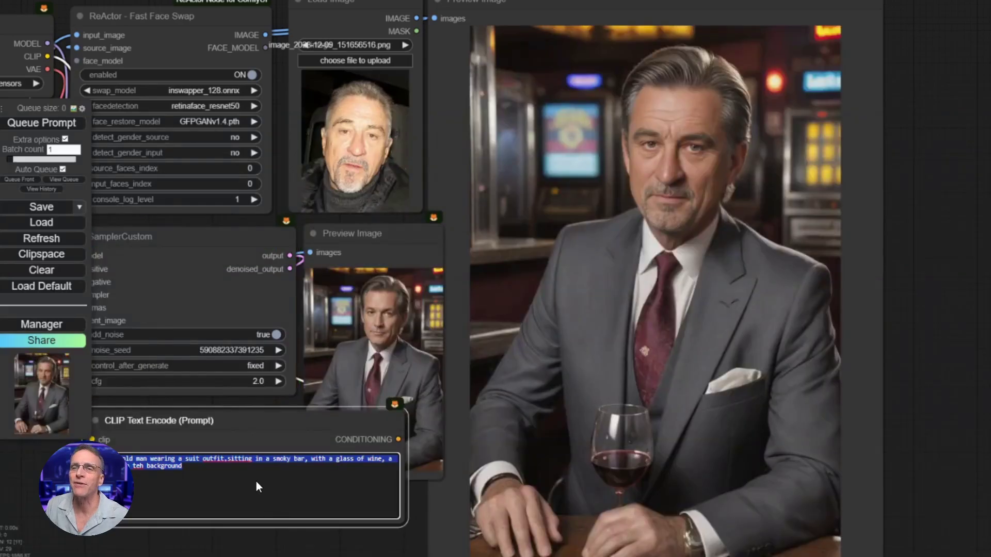
- Replace ComfyUI's positive prompt with the copied cyberpunk armor prompt, generate the image, and insert "blonde," after "a woman mage,"
key(ctrl+v)
key(ctrl+Return)
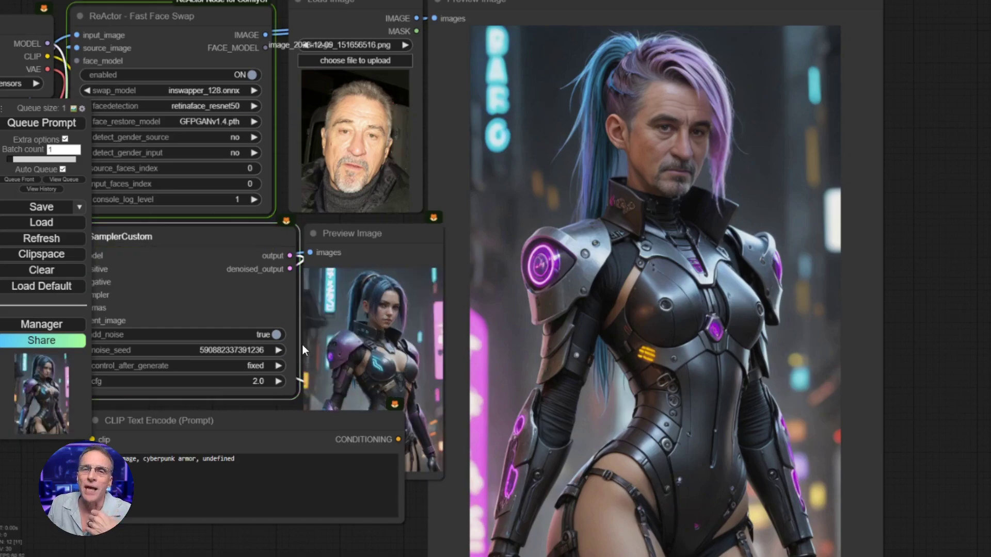
click(143, 457)
text(blonde,)
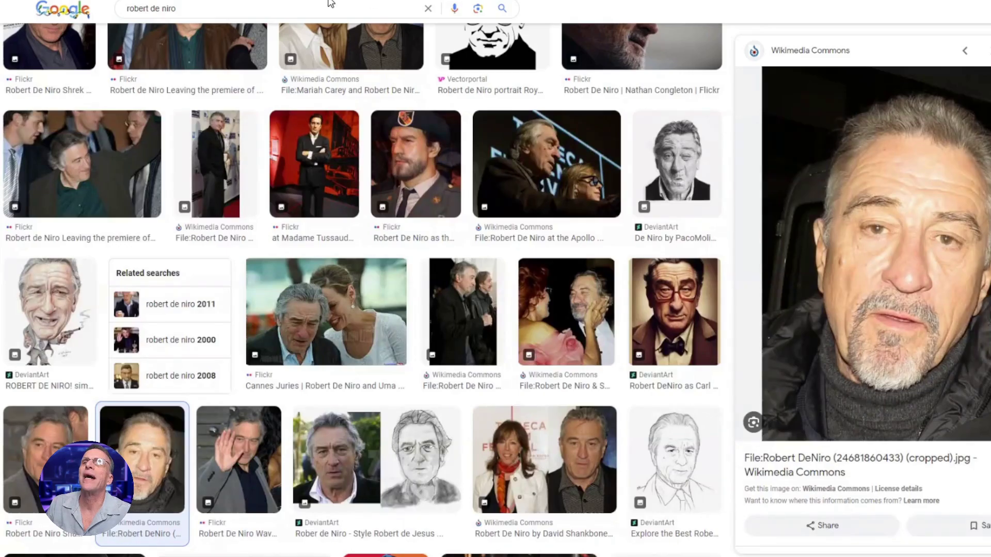
- Switch to Google Images and search for "jennifer lawrence"
triple_click(284, 18)
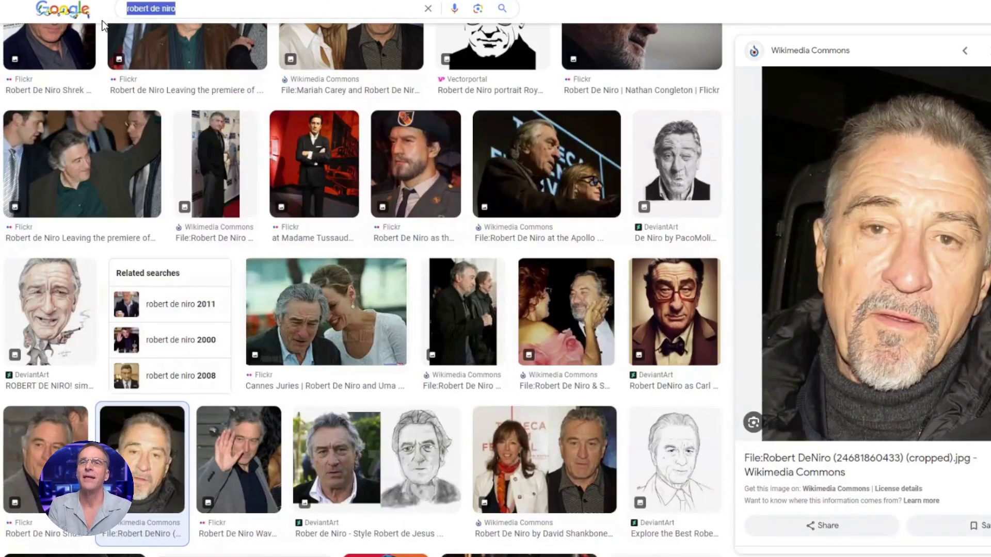
text(jenn)
key(Down)
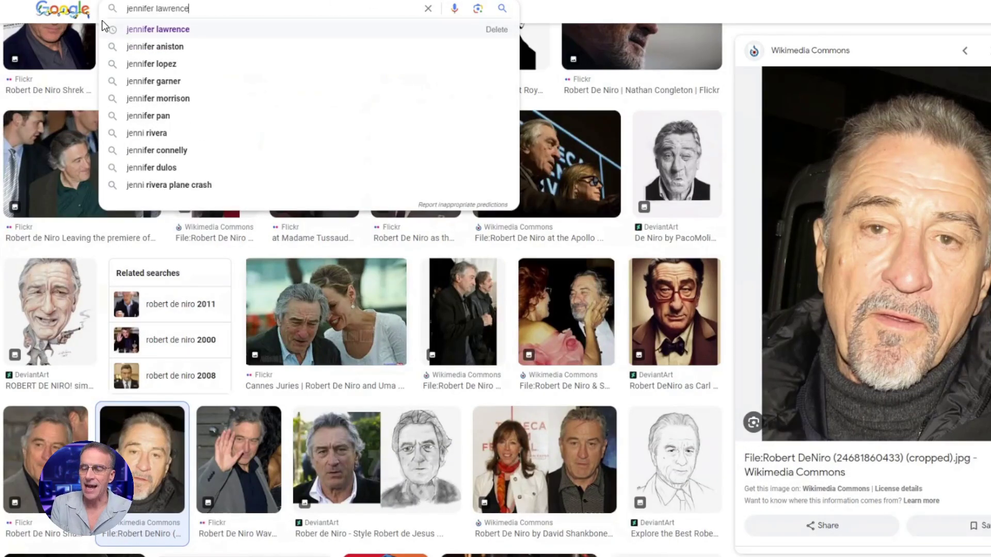
key(Return)
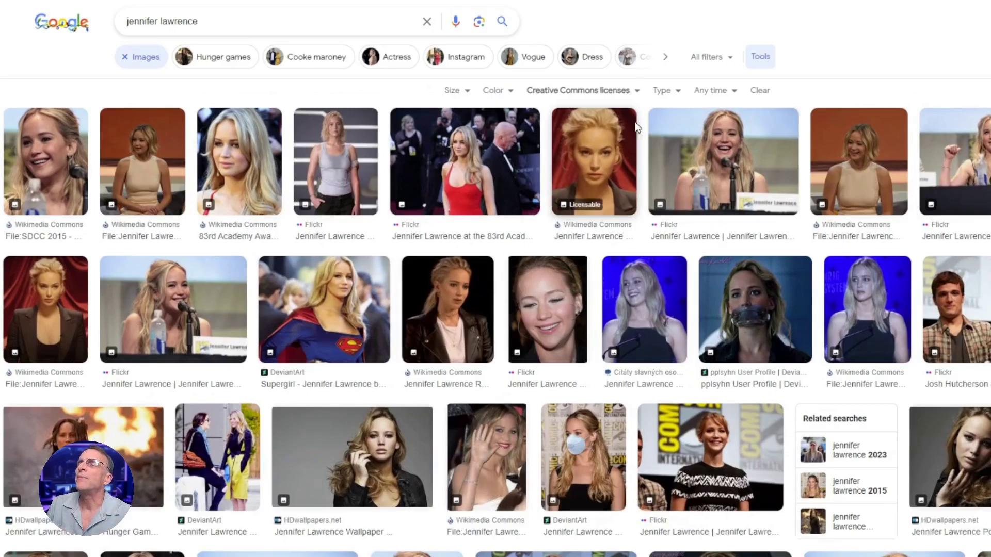
- Load the HDwallpapers.net Jennifer Lawrence photo with the black jacket into ComfyUI's Load Image node as the source face
scroll(369, 340, down, 2)
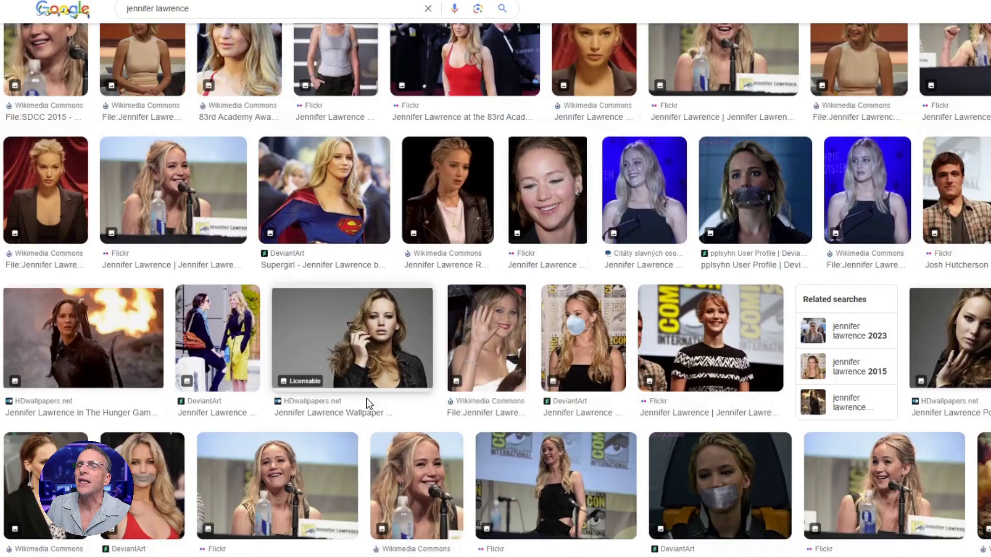
click(395, 353)
click(477, 9)
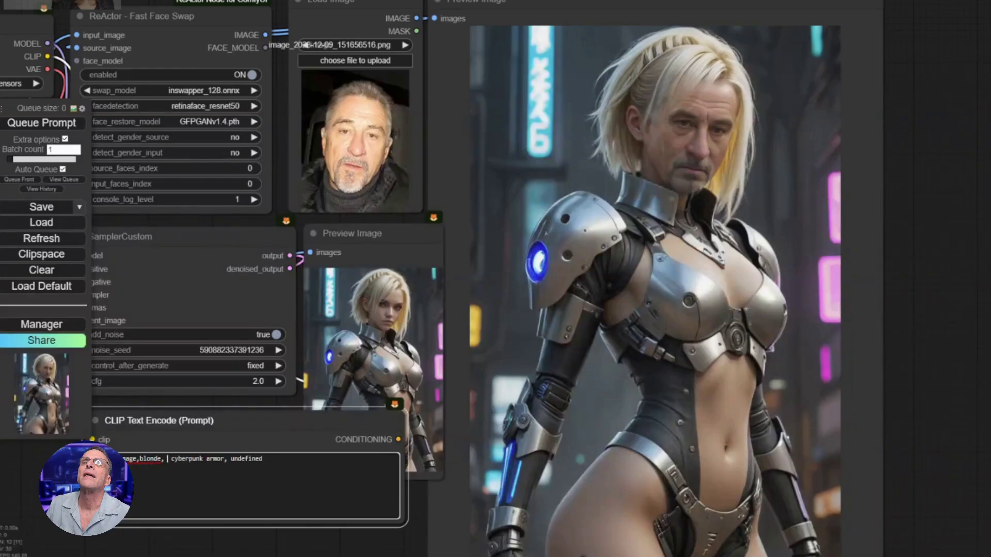
drag(219, 49, 364, 123)
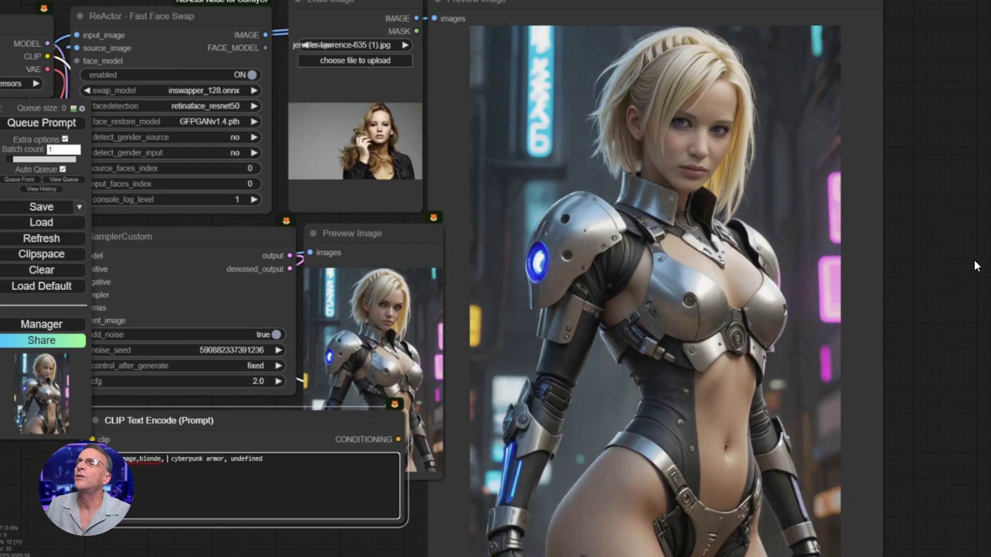
click(278, 350)
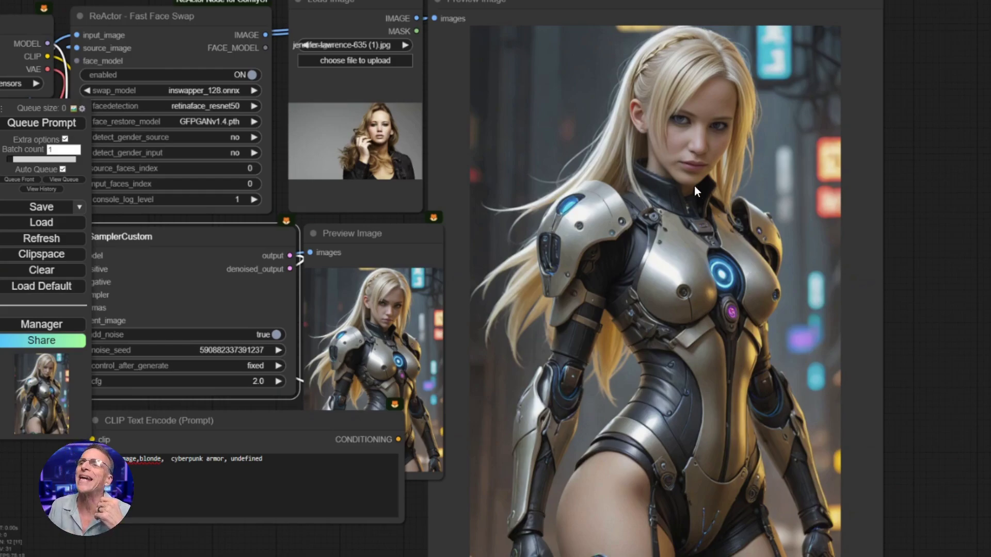
scroll(867, 195, up, 8)
scroll(519, 231, down, 8)
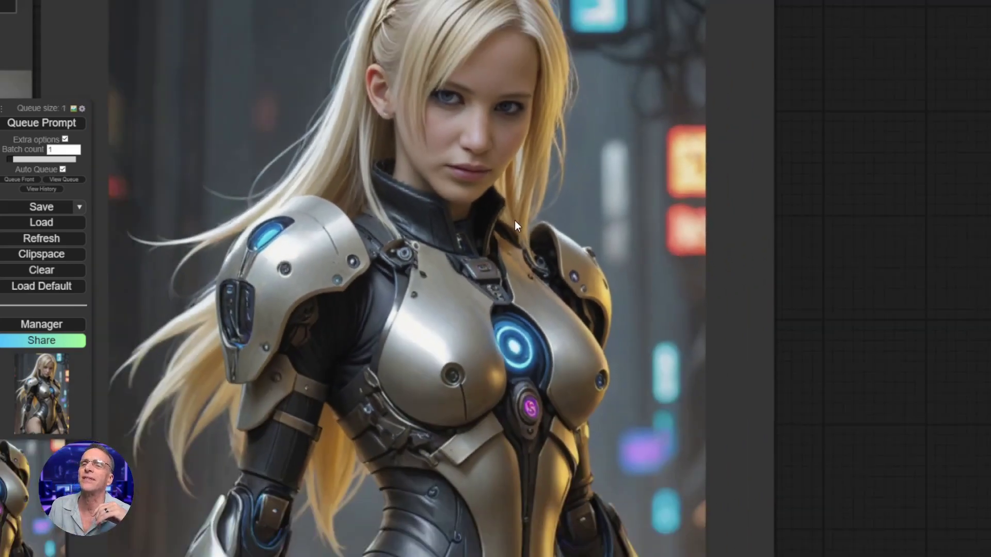
scroll(515, 220, up, 7)
scroll(852, 262, down, 5)
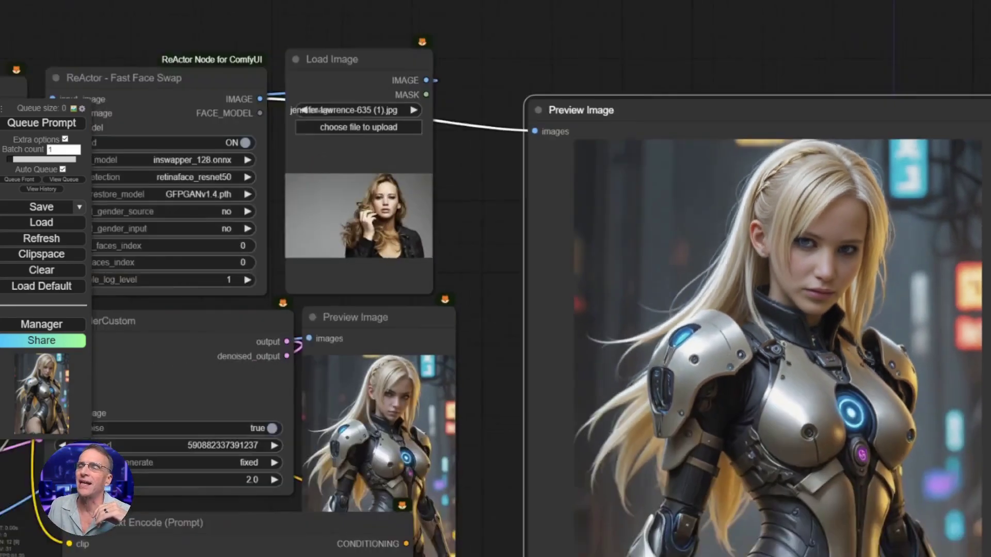
- Move the CLIP Text Encode (Prompt) node clear of the SamplerCustom and smaller Preview Image nodes
drag(407, 527, 380, 467)
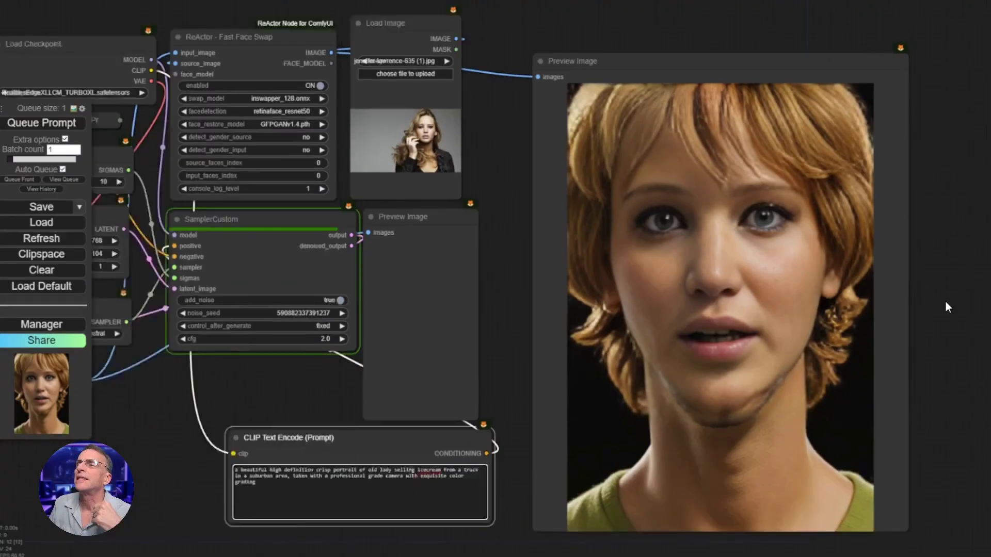
- Switch to Google Images and search for "betty white"
scroll(946, 301, down, 2)
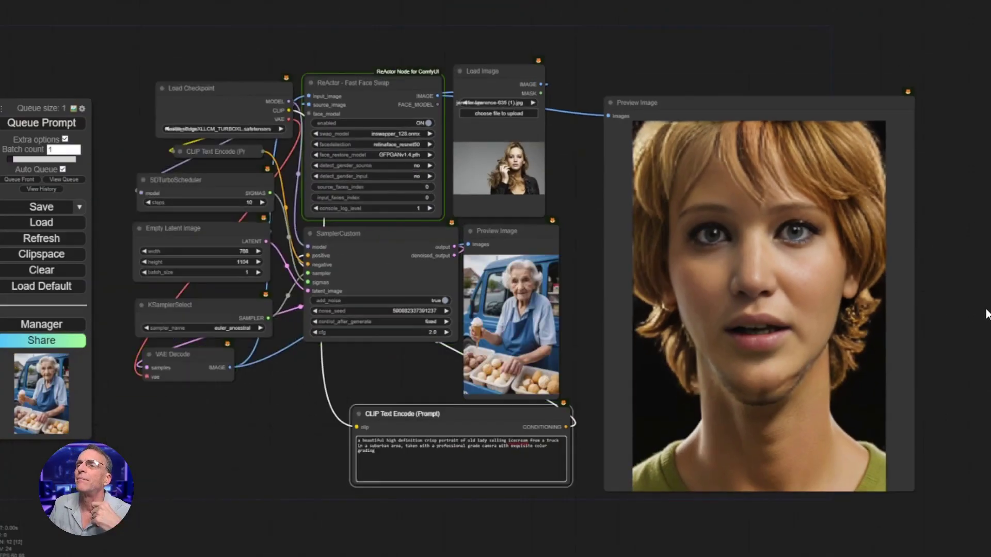
scroll(815, 248, up, 4)
scroll(385, 159, down, 2)
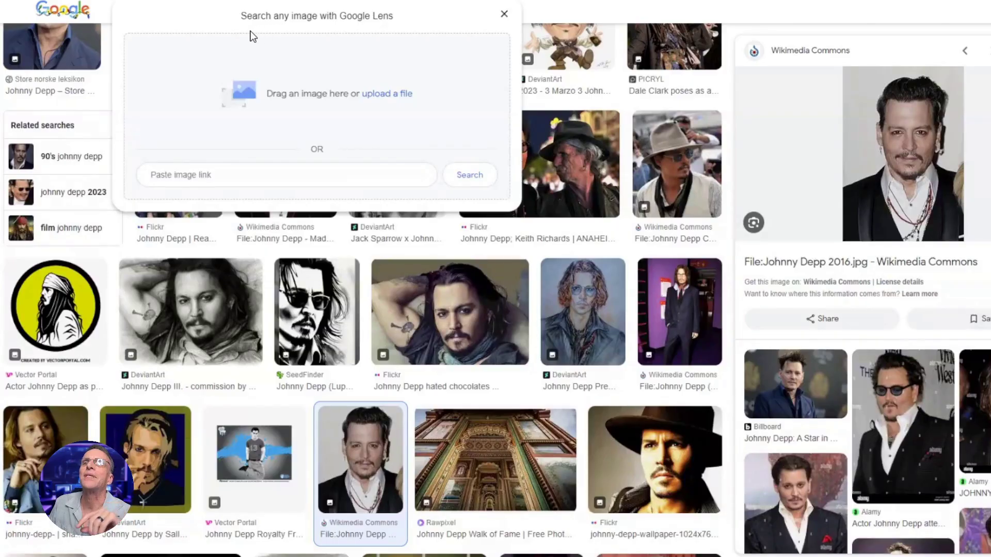
click(504, 14)
text(/betty whi)
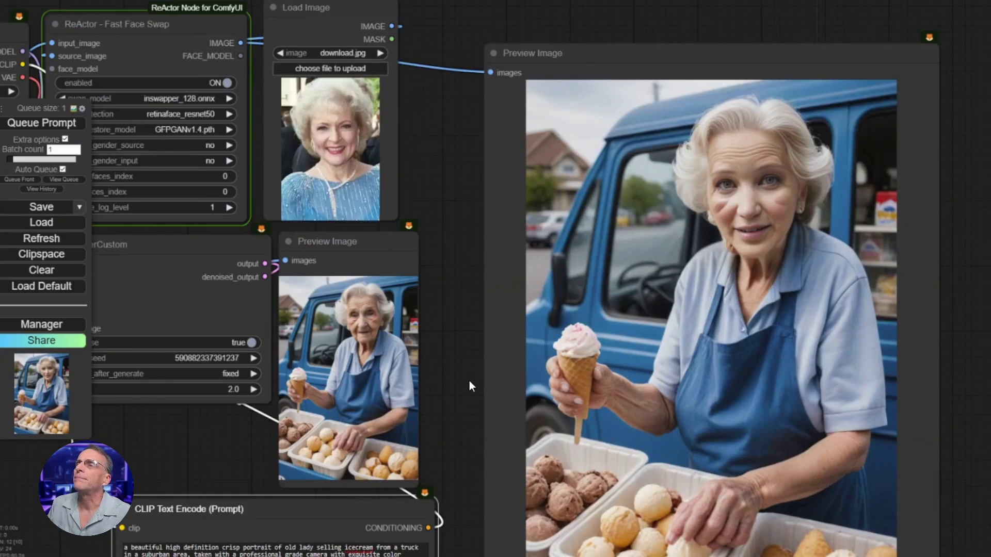
click(254, 359)
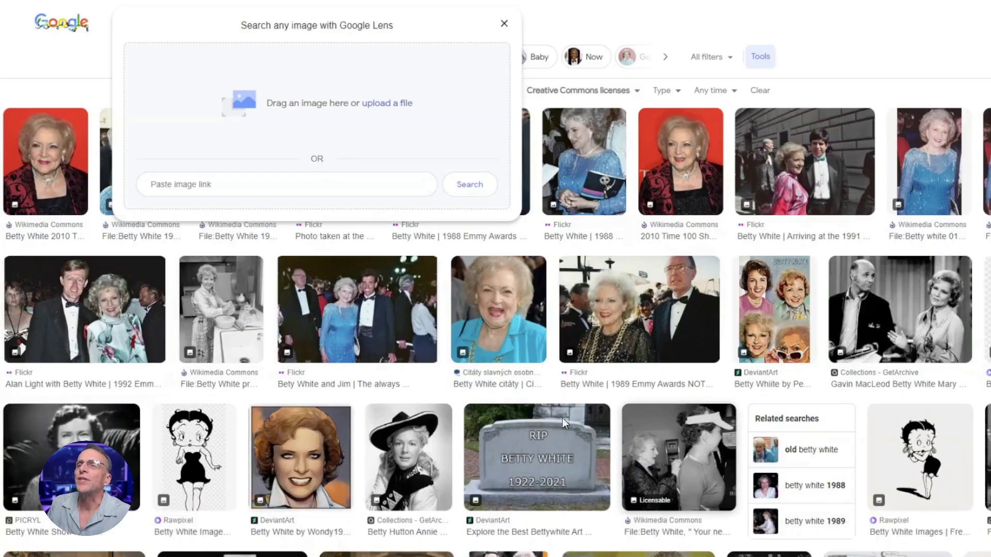
click(503, 299)
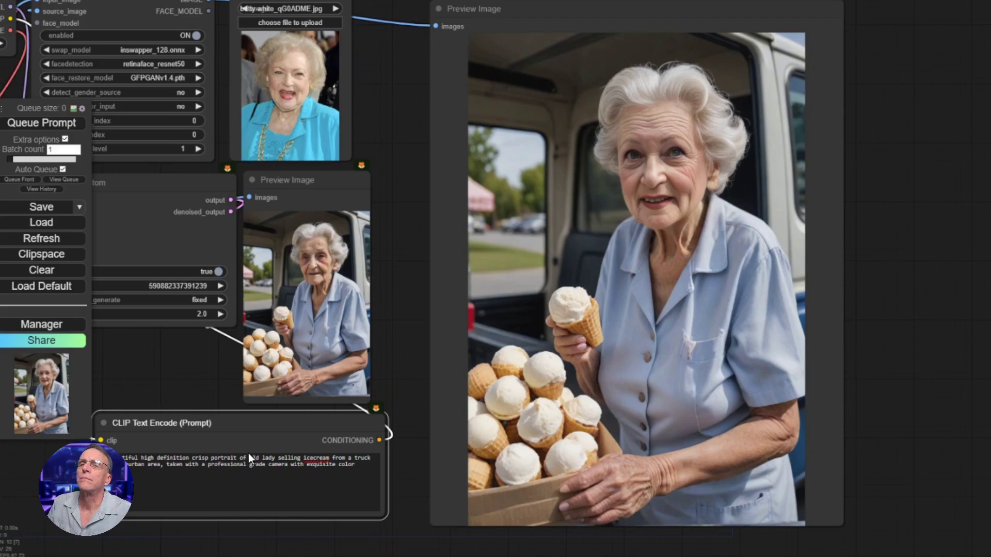
scroll(728, 162, up, 3)
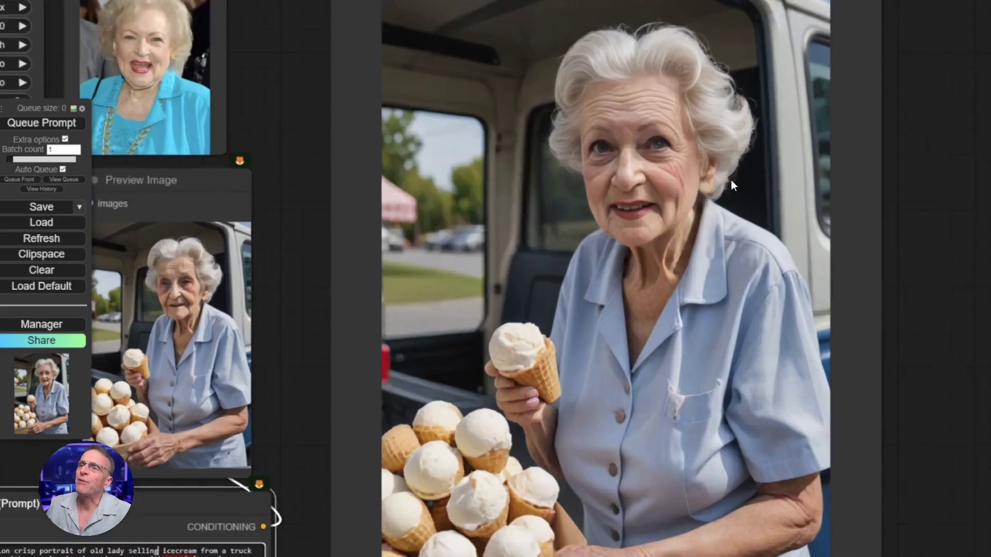
scroll(677, 154, down, 1)
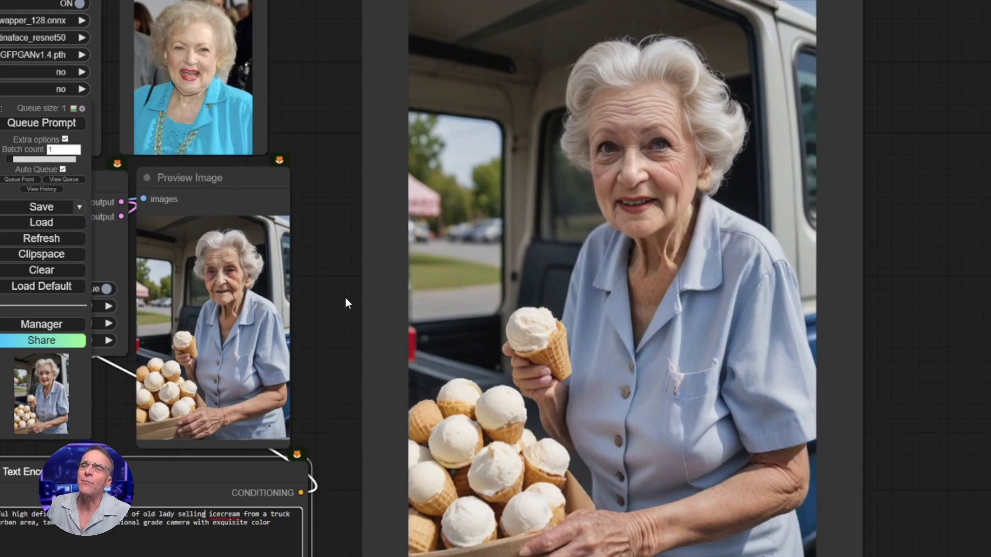
- Replace "old lady" with "Betty White" in the ice cream truck prompt of the CLIP Text Encode (Prompt) node
drag(351, 284, 489, 230)
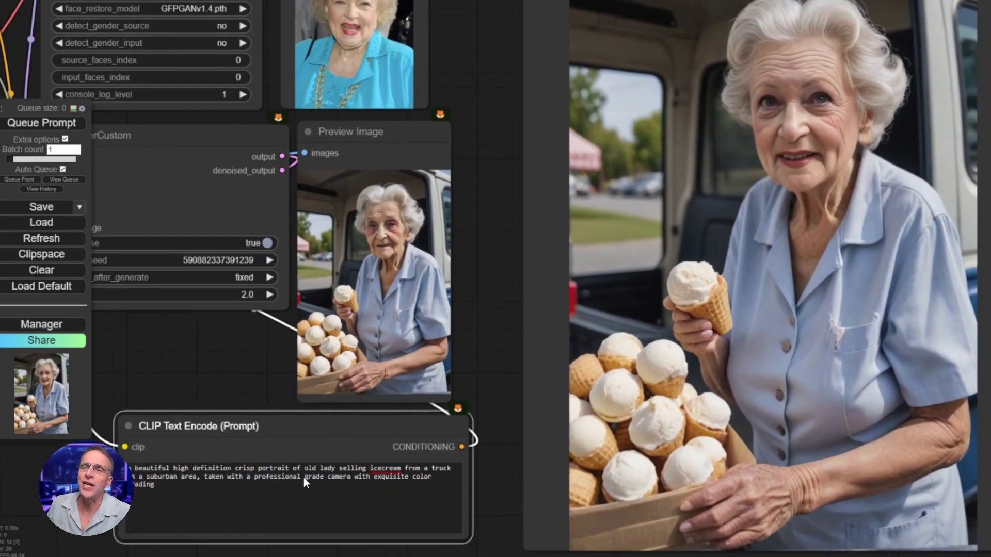
drag(302, 469, 336, 471)
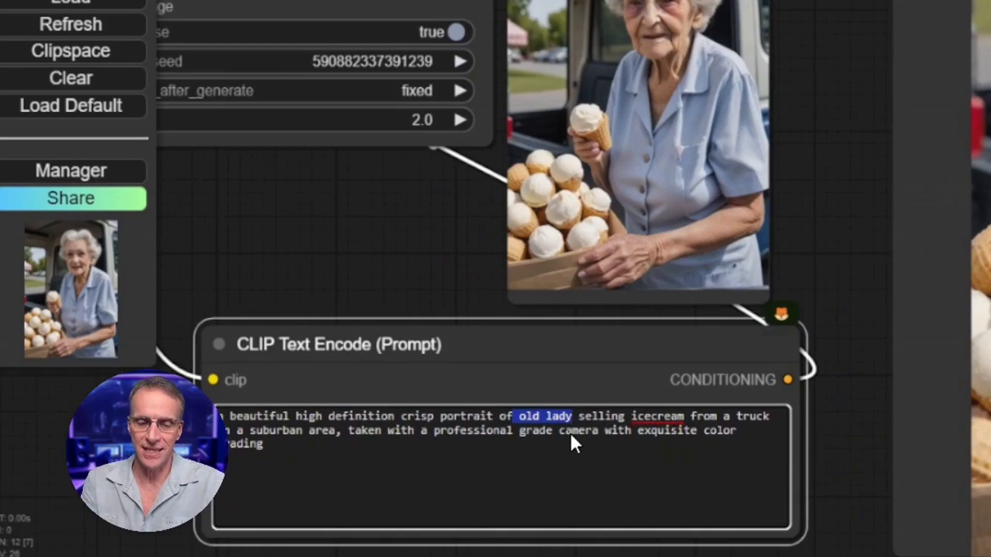
key(BackSpace)
text(Betty Whi)
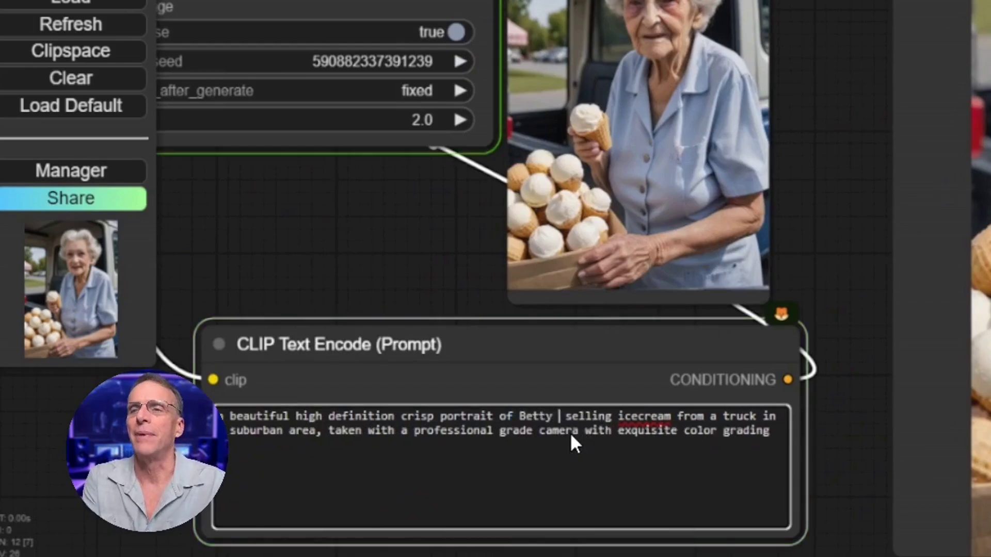
text(te)
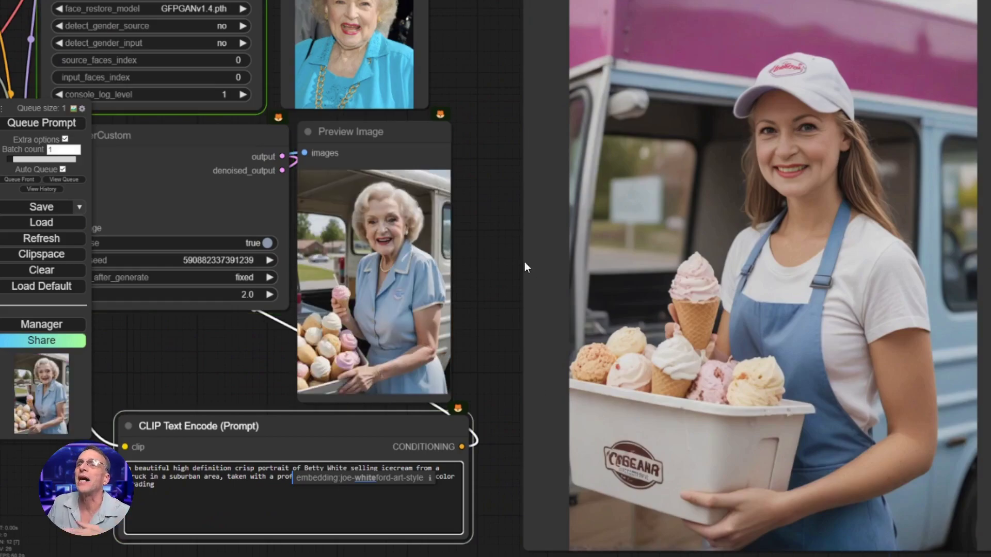
scroll(403, 205, up, 12)
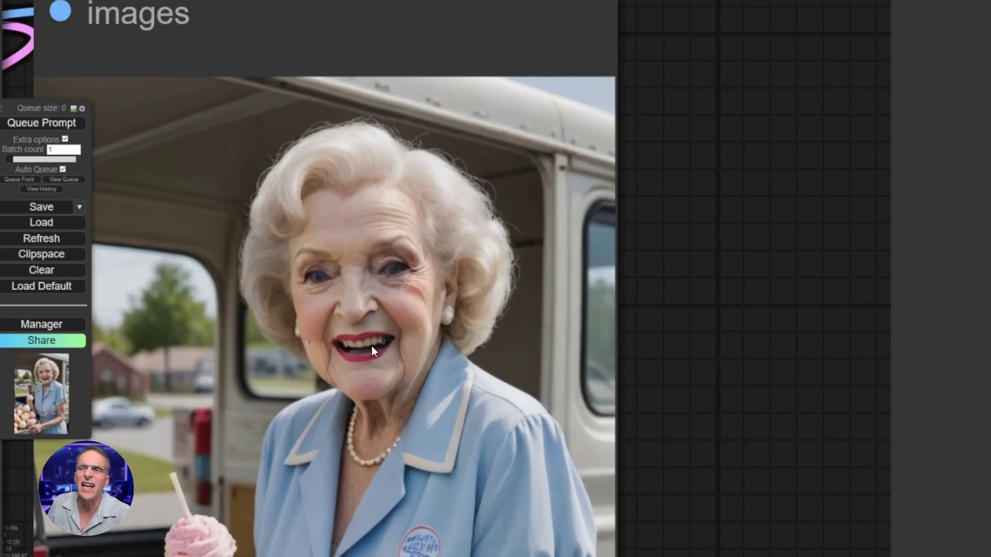
scroll(372, 346, down, 10)
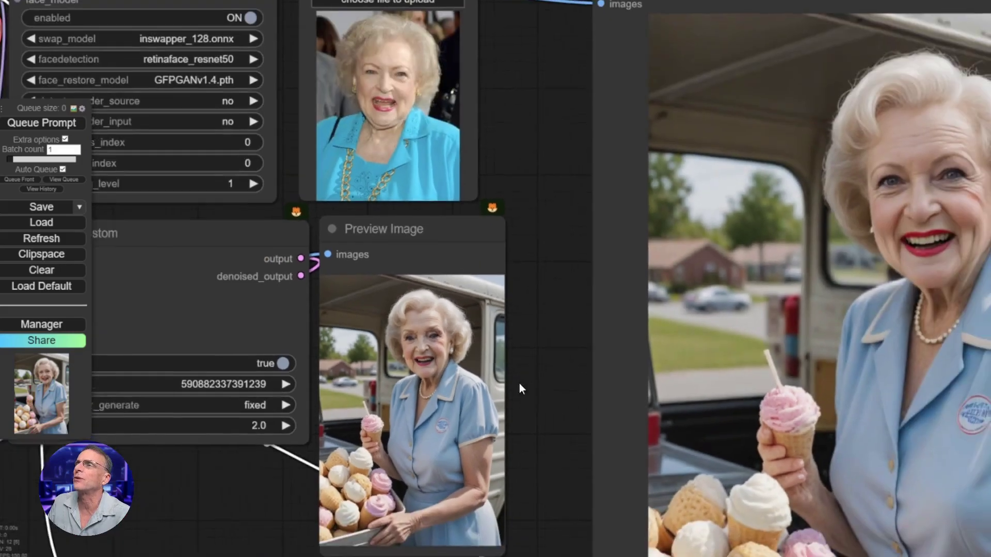
drag(521, 390, 362, 382)
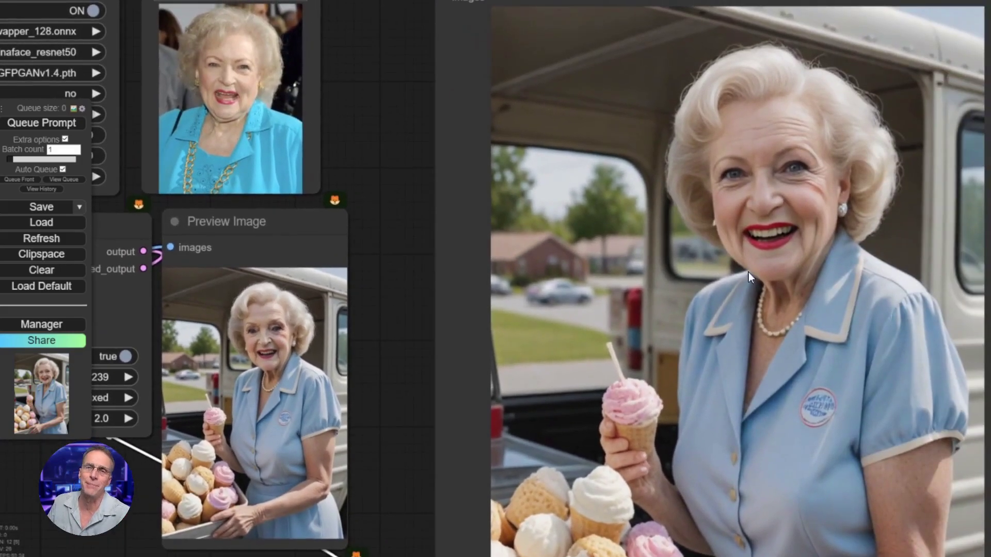
scroll(426, 360, down, 5)
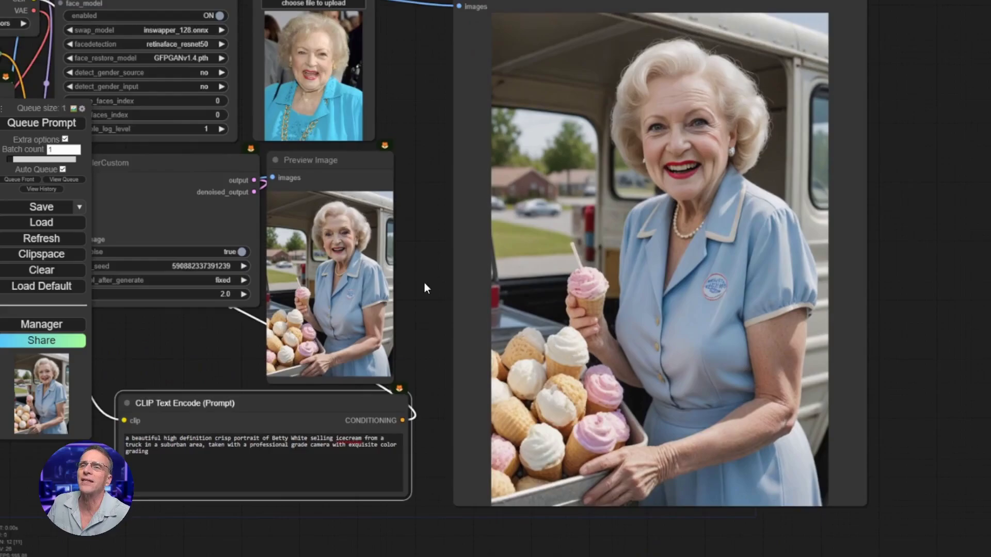
scroll(498, 342, up, 2)
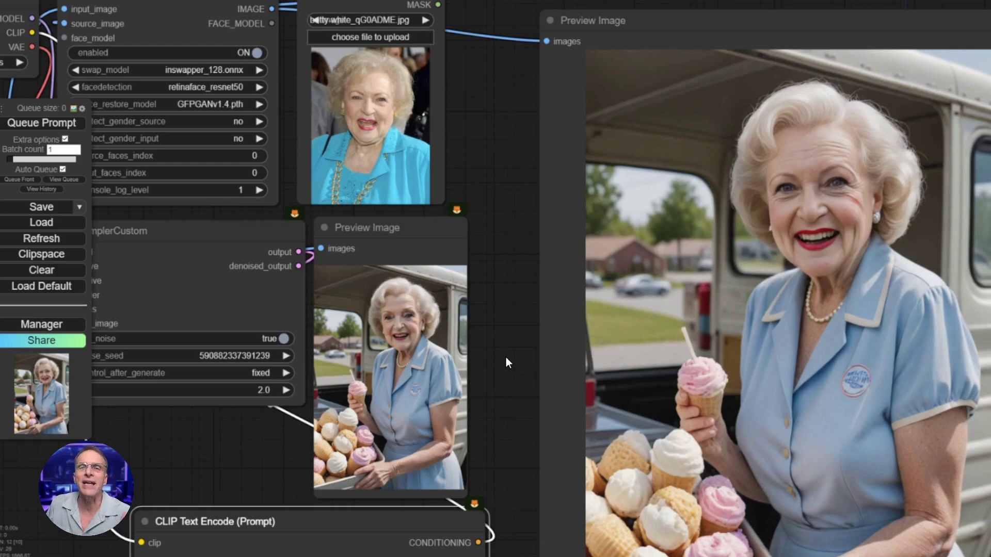
click(286, 355)
key(ctrl+Return)
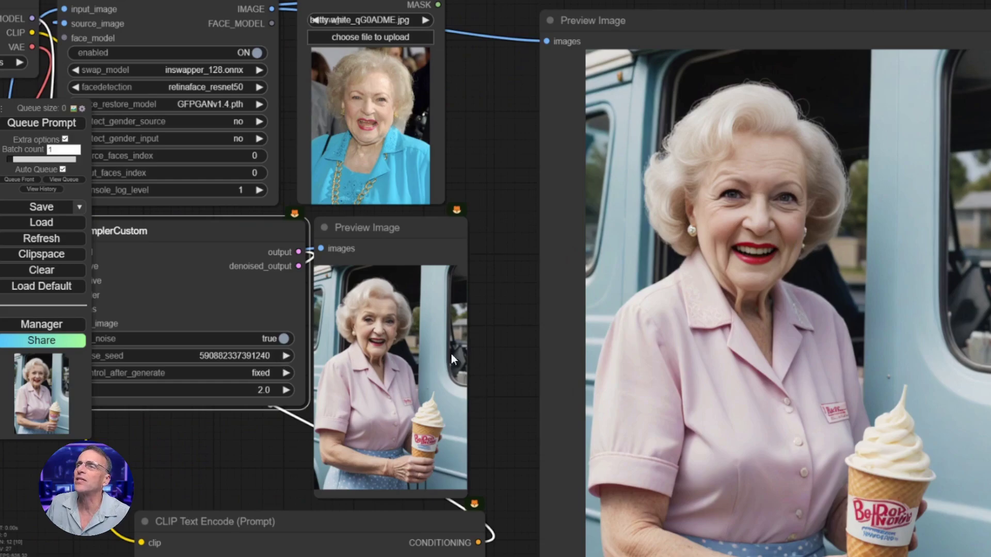
- Set face_restore_model to none in the ReActor node and rerun the face swap
scroll(810, 204, up, 5)
scroll(838, 230, down, 5)
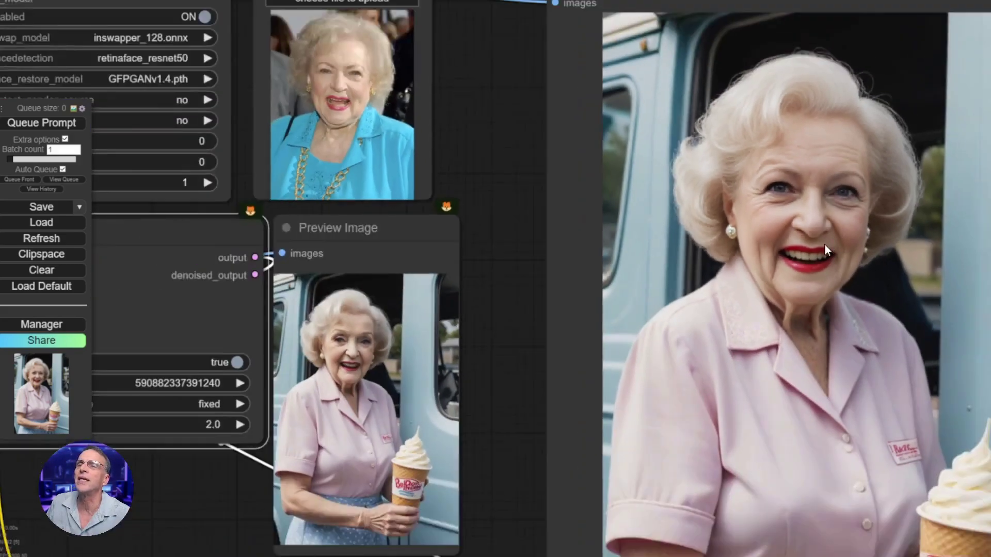
click(321, 129)
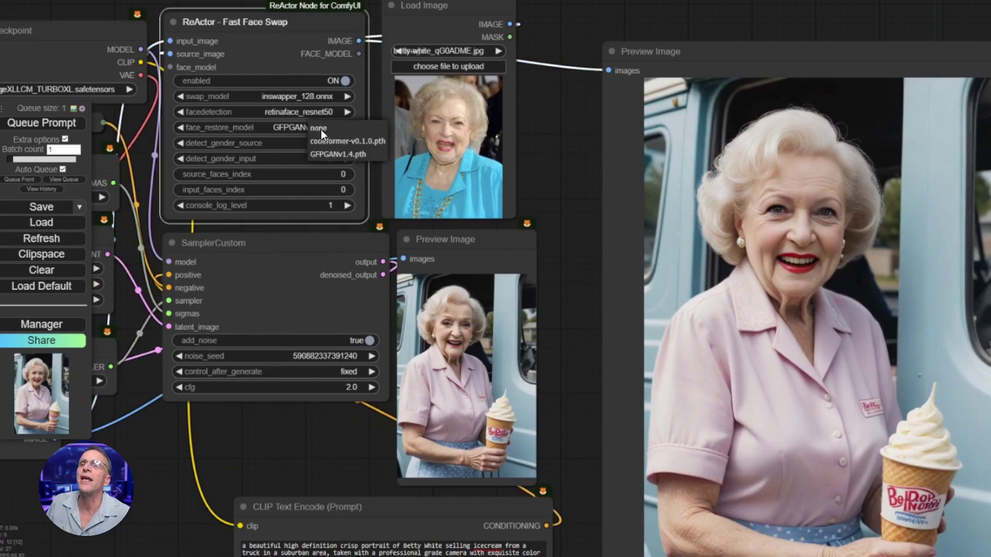
click(371, 127)
key(ctrl+Return)
- Examine the face-swapped image made without face restoration up close and compare it with the source photo
drag(564, 310, 392, 322)
scroll(671, 250, up, 10)
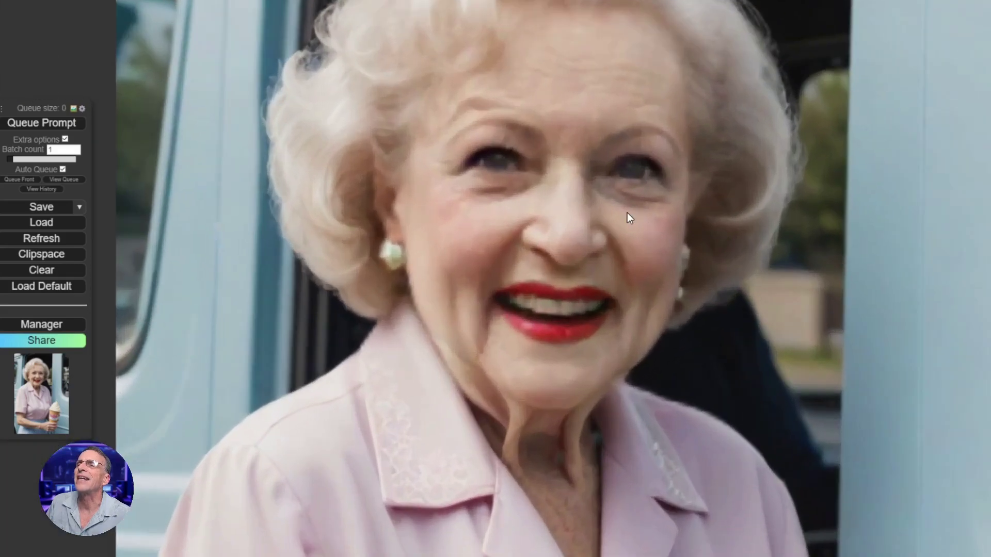
scroll(640, 225, up, 3)
scroll(441, 163, down, 8)
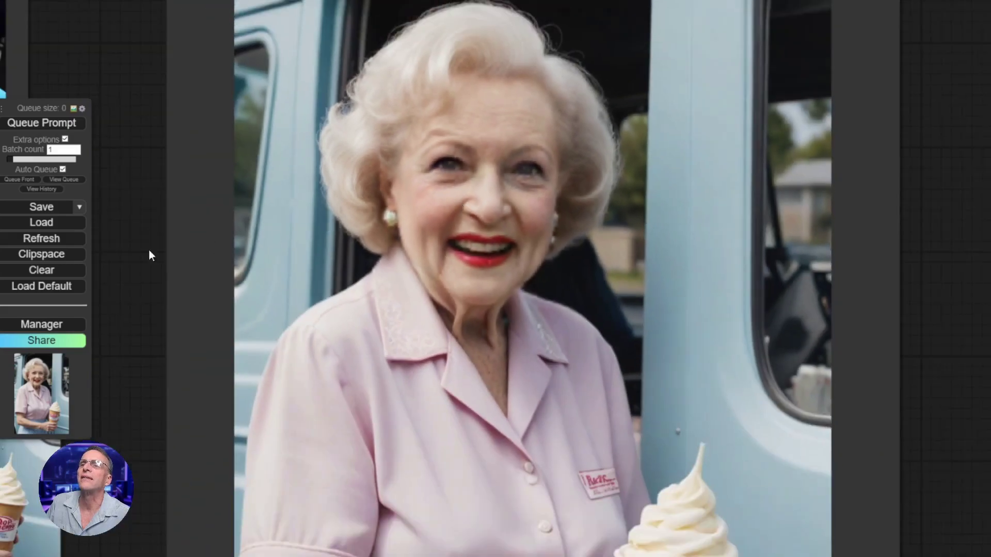
drag(133, 207, 459, 370)
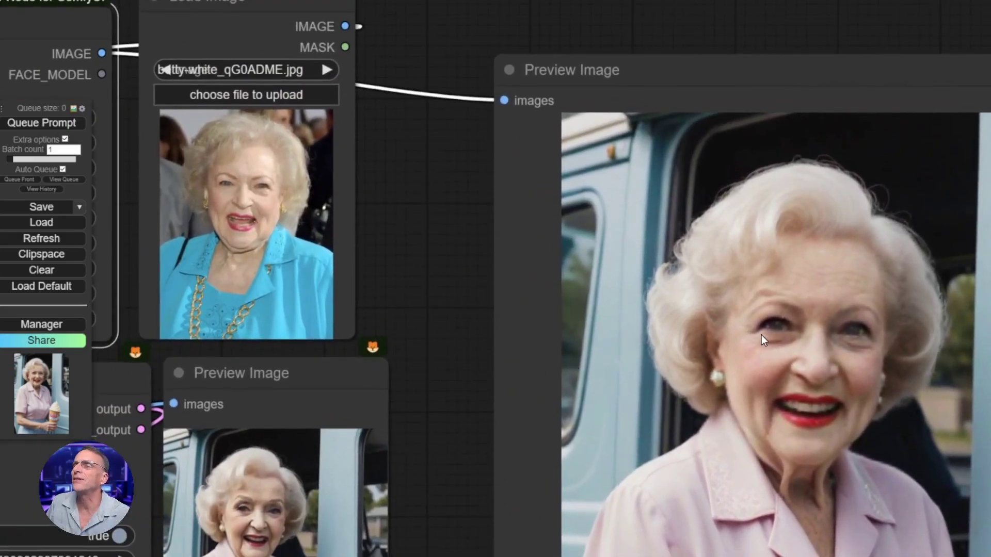
scroll(761, 335, down, 6)
scroll(690, 329, up, 6)
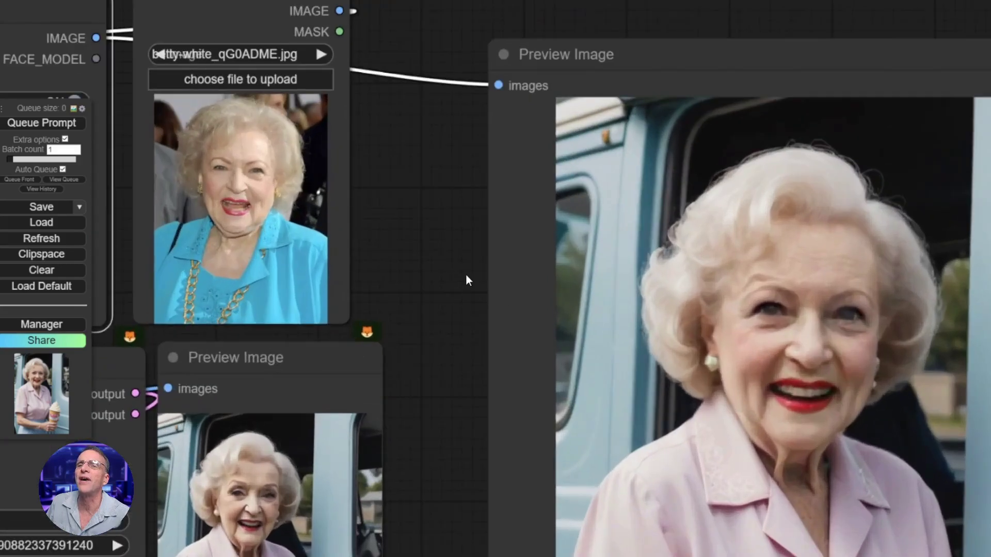
scroll(467, 279, down, 5)
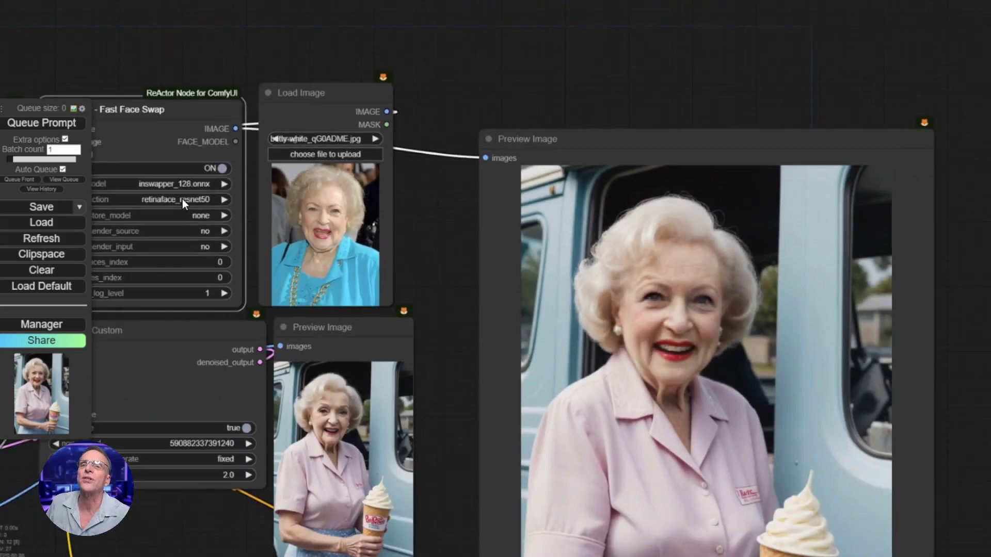
- Set the ReActor node's face_restore_model to GFPGANv1.4.pth and view the regenerated face
click(191, 215)
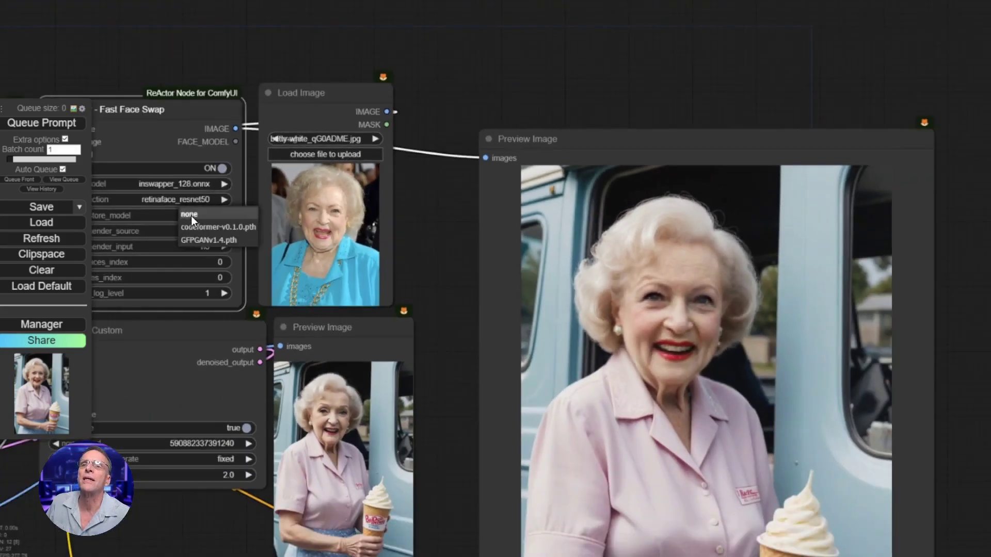
click(253, 252)
scroll(794, 318, up, 2)
scroll(792, 317, up, 7)
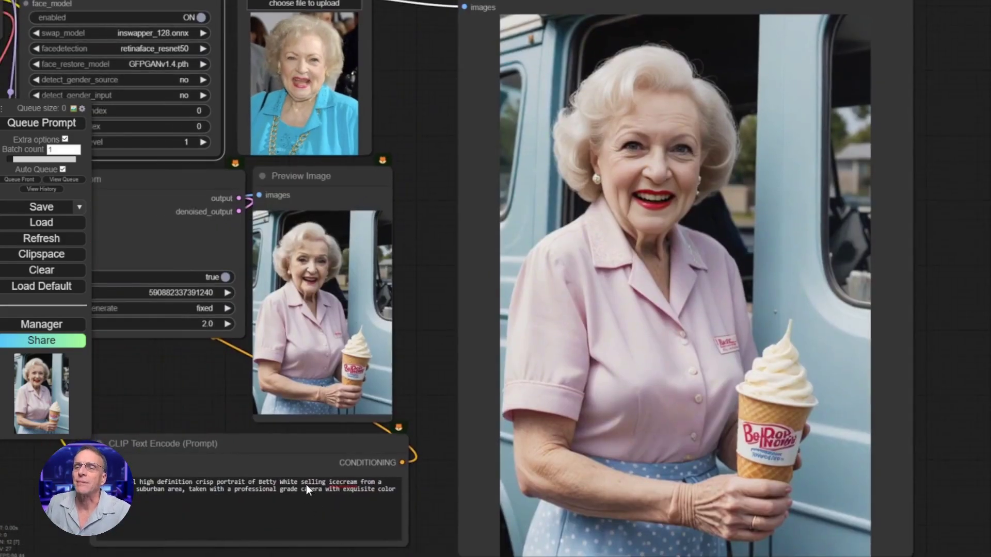
- Insert "dressed as Wonder Woman" after "Betty White" in the CLIP Text Encode (Prompt) node
click(302, 485)
text(dressed )
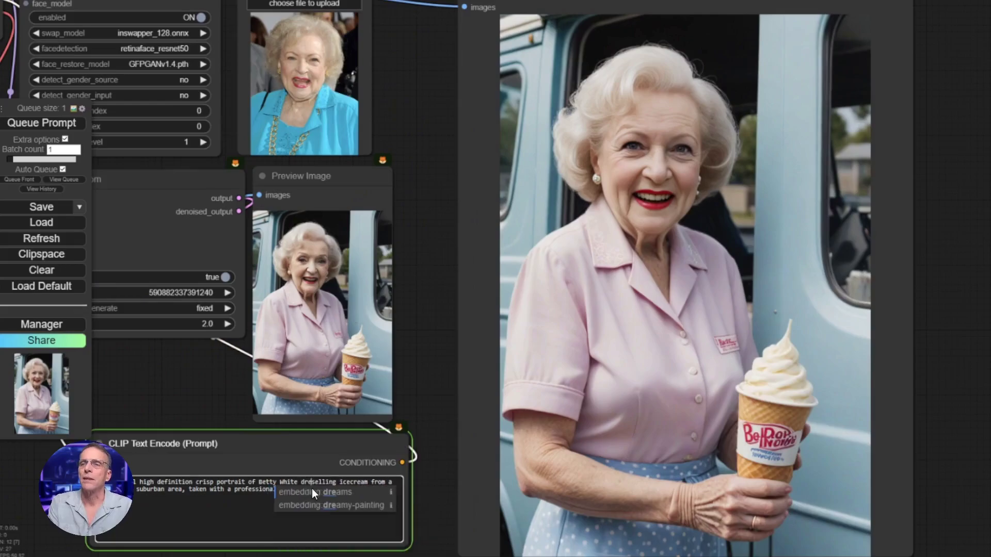
text(as Wonder Wom)
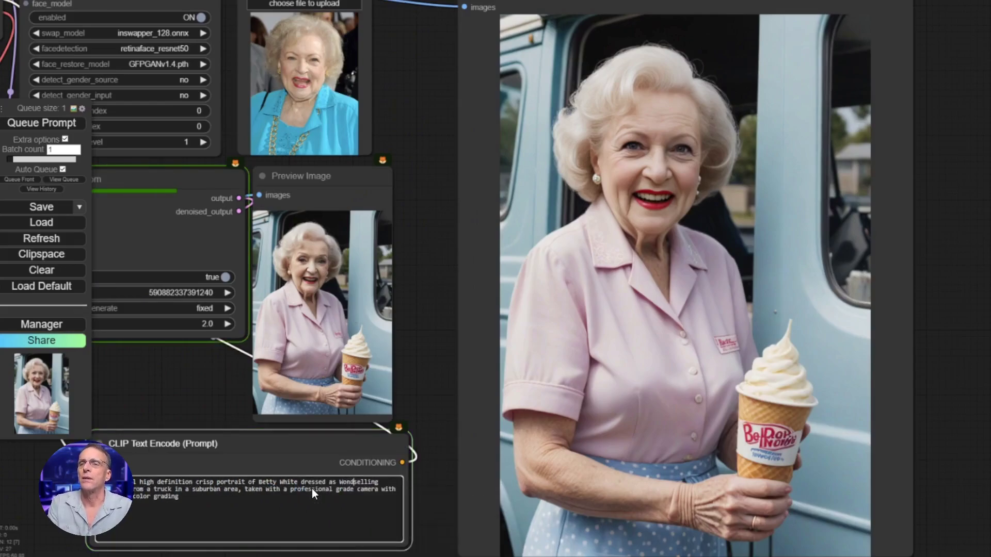
text(an)
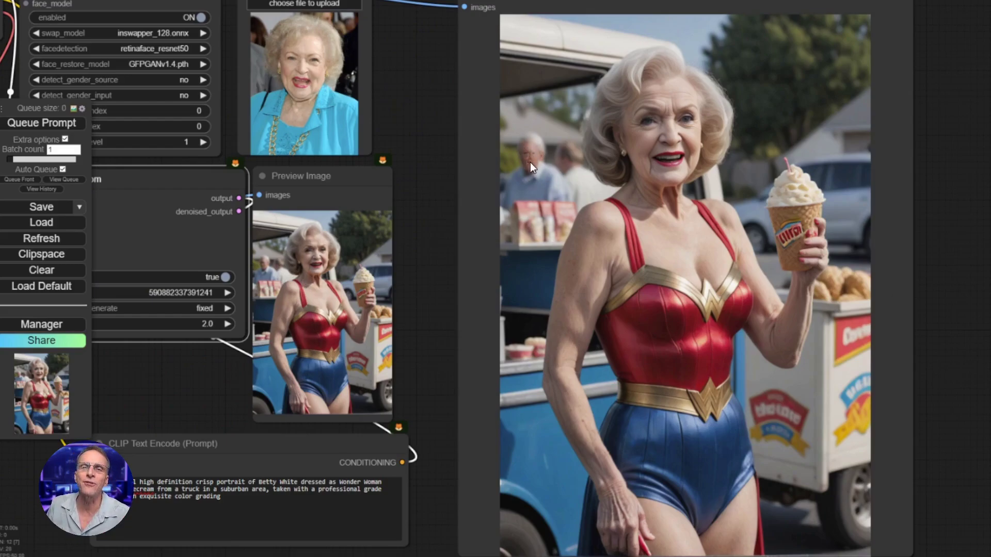
- Compare the faces in the original and face-swapped Wonder Woman images, including the people in the background, alongside the ReActor settings
scroll(630, 175, up, 7)
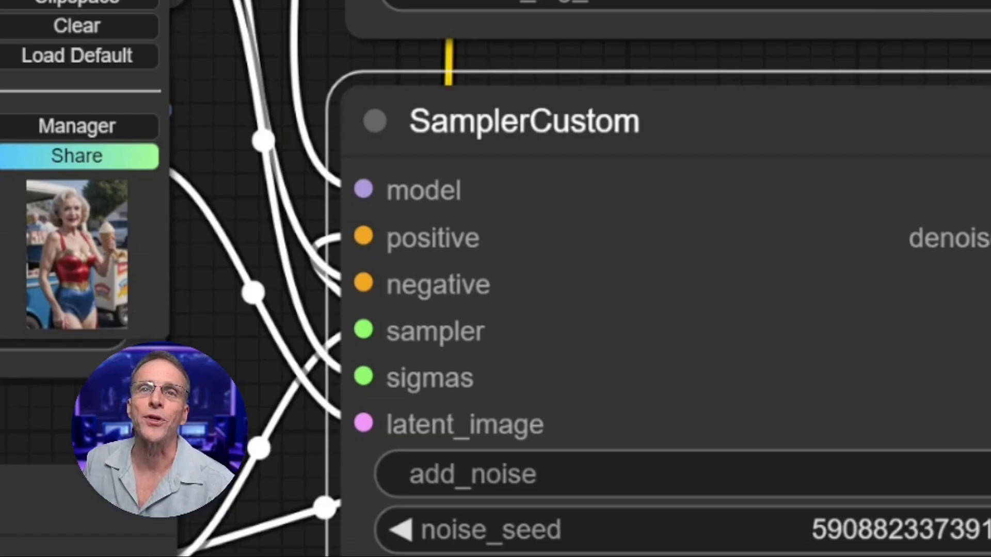
scroll(591, 232, down, 1)
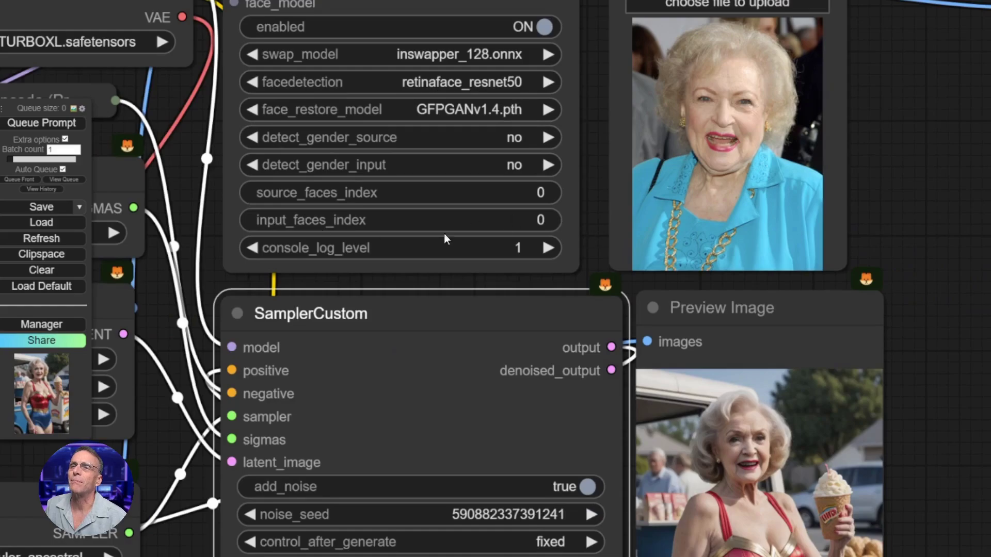
drag(571, 239, 559, 232)
drag(937, 241, 745, 144)
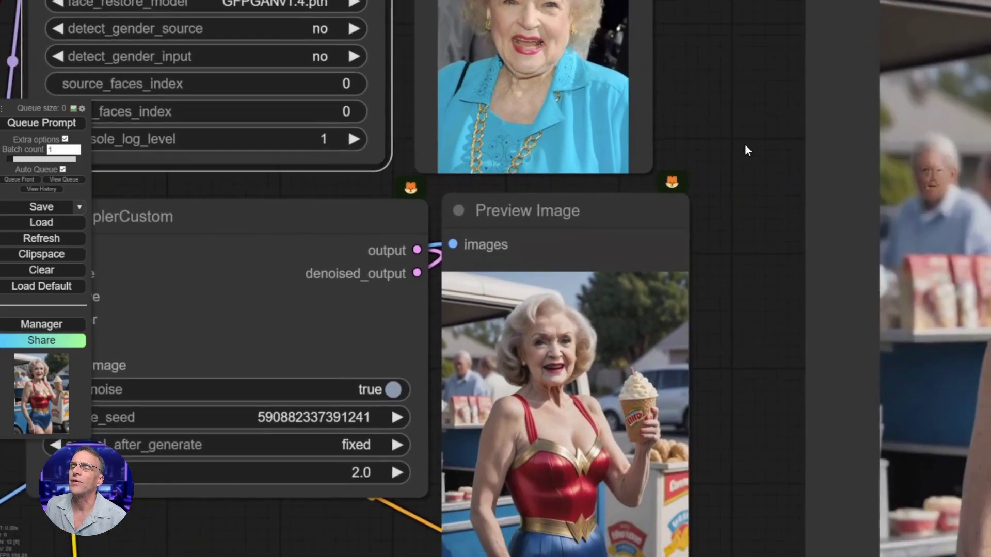
scroll(696, 310, down, 4)
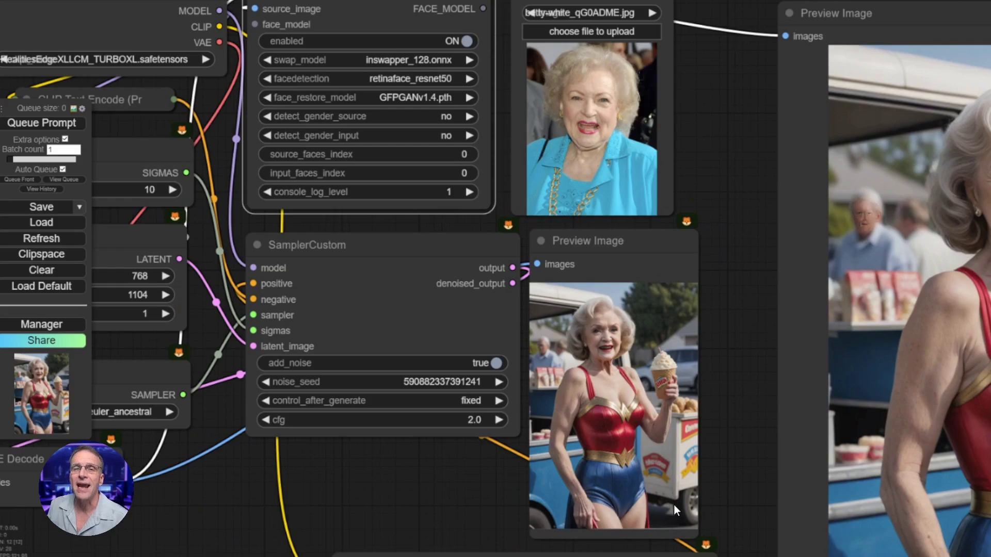
scroll(612, 455, up, 8)
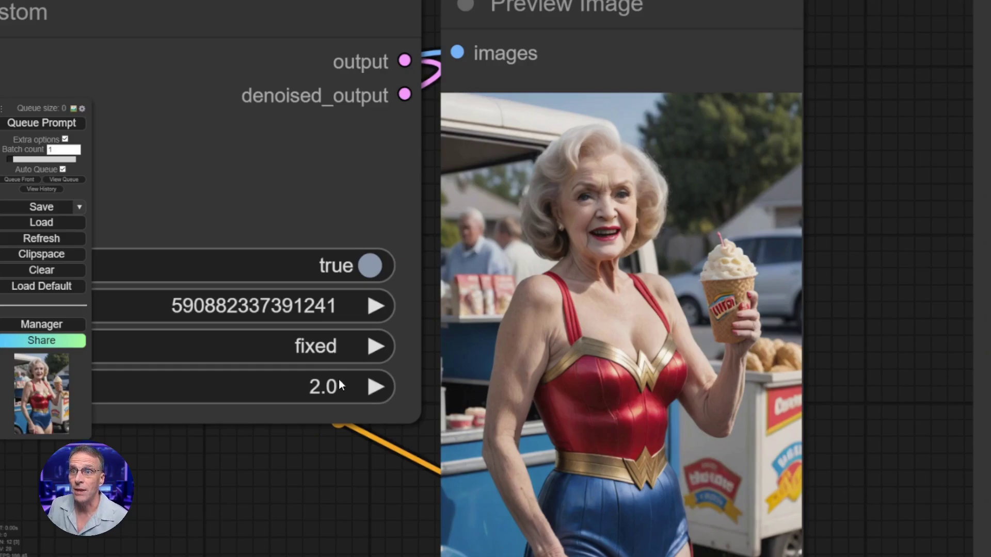
drag(165, 506, 386, 516)
scroll(361, 511, down, 6)
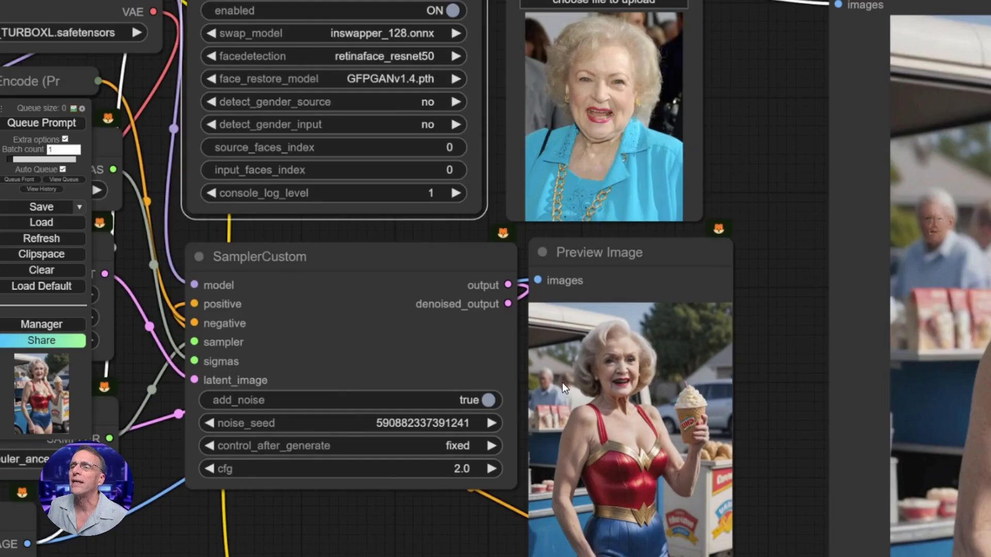
- Inspect the generated Wonder Woman image, and set the ReActor node's input_faces_index to 1
scroll(568, 385, up, 5)
scroll(566, 388, up, 4)
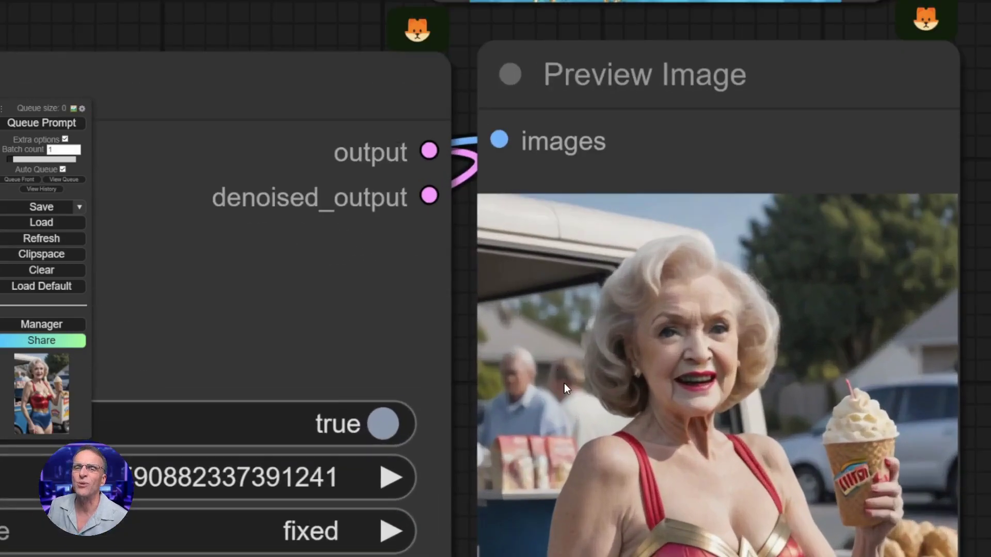
scroll(565, 388, down, 2)
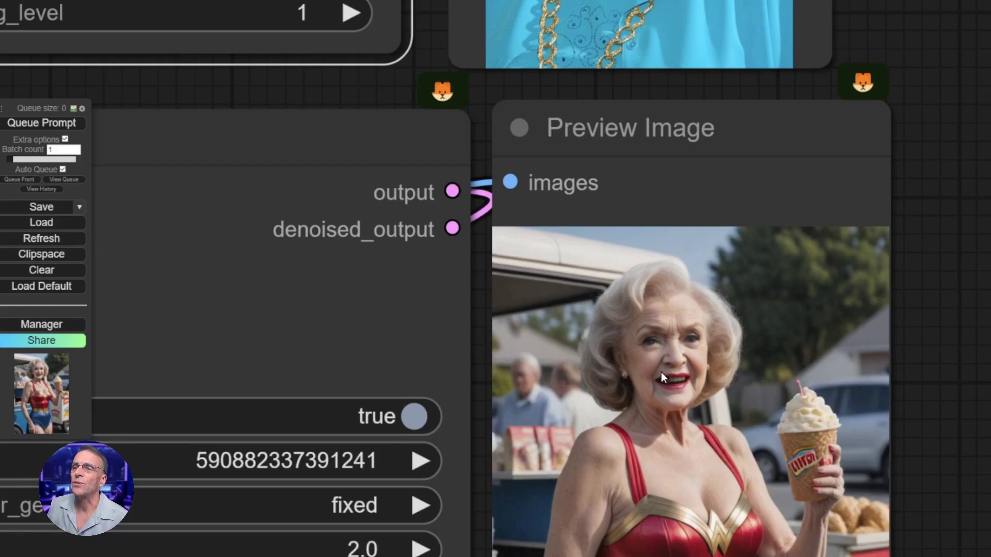
scroll(359, 140, up, 2)
scroll(355, 114, down, 3)
drag(396, 203, 511, 486)
click(458, 268)
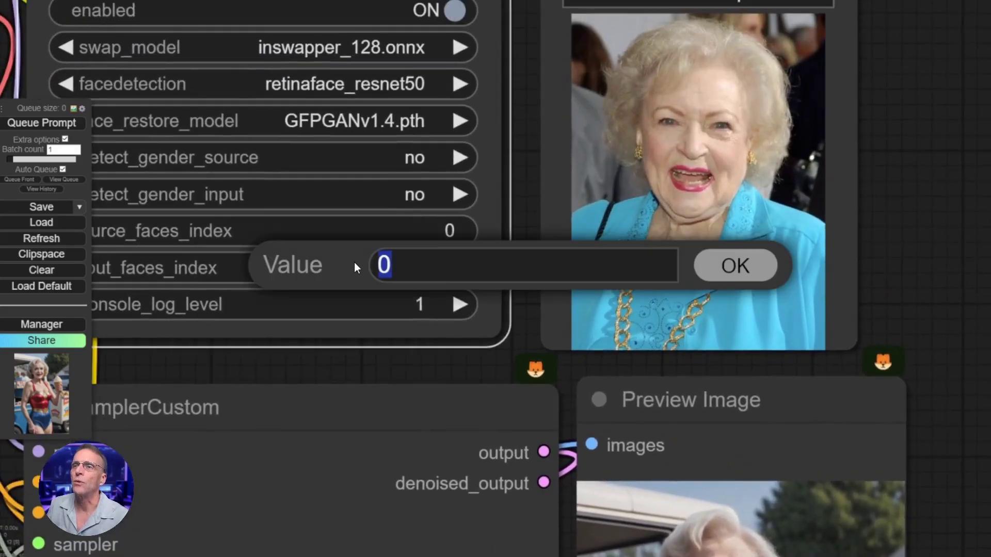
text(1)
click(733, 266)
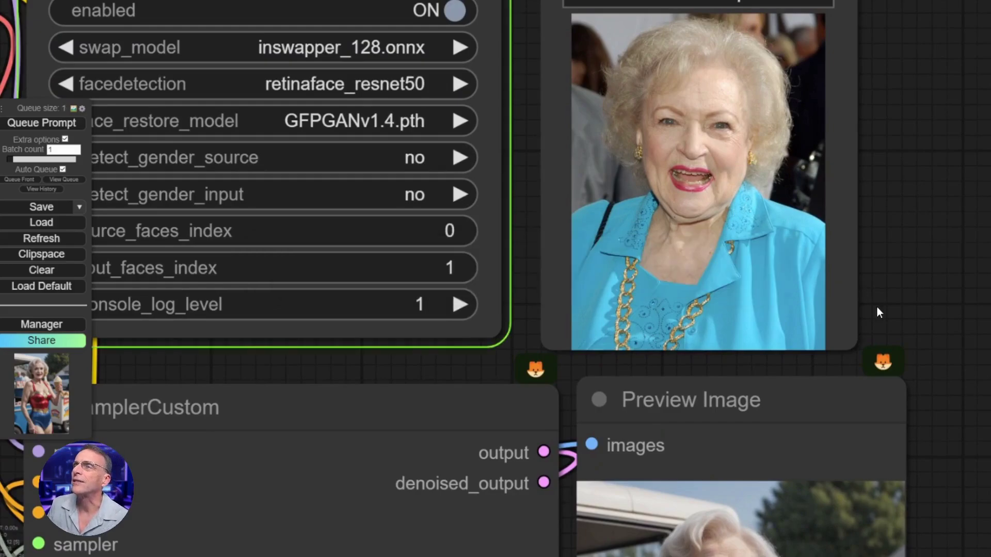
- Check the background men's faces in the swapped result and set the ReActor node's input_faces_index to 2
scroll(877, 305, down, 5)
drag(946, 410, 505, 393)
scroll(505, 392, down, 2)
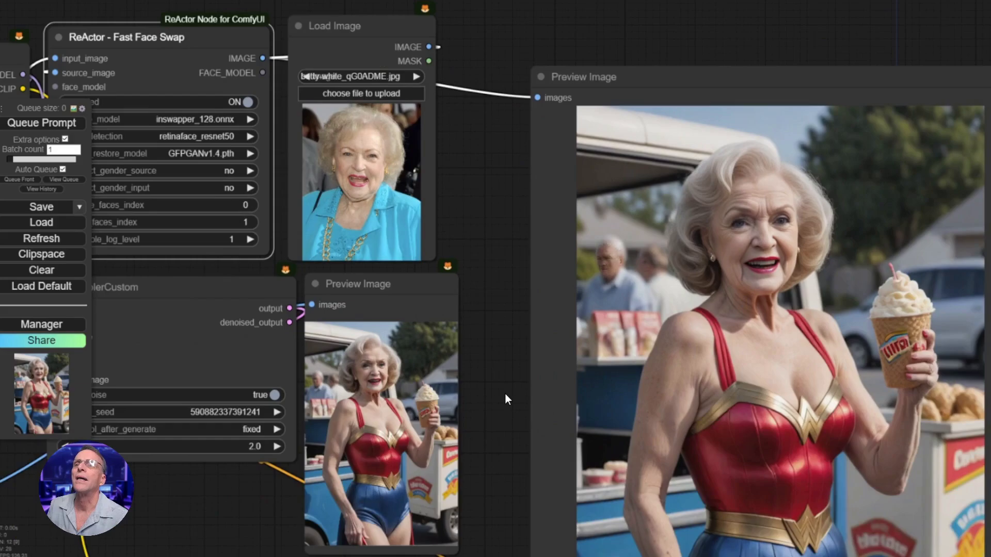
scroll(643, 281, up, 8)
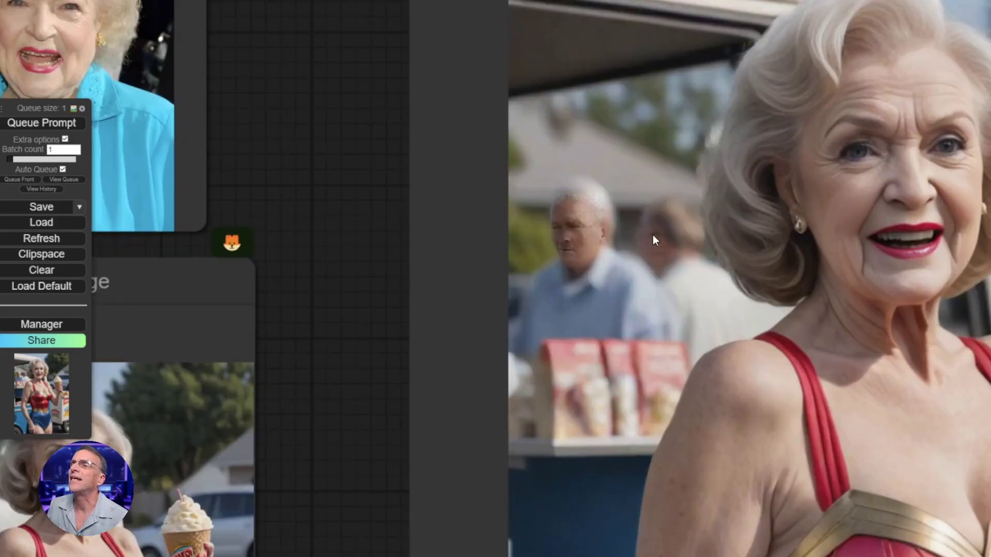
scroll(655, 240, up, 8)
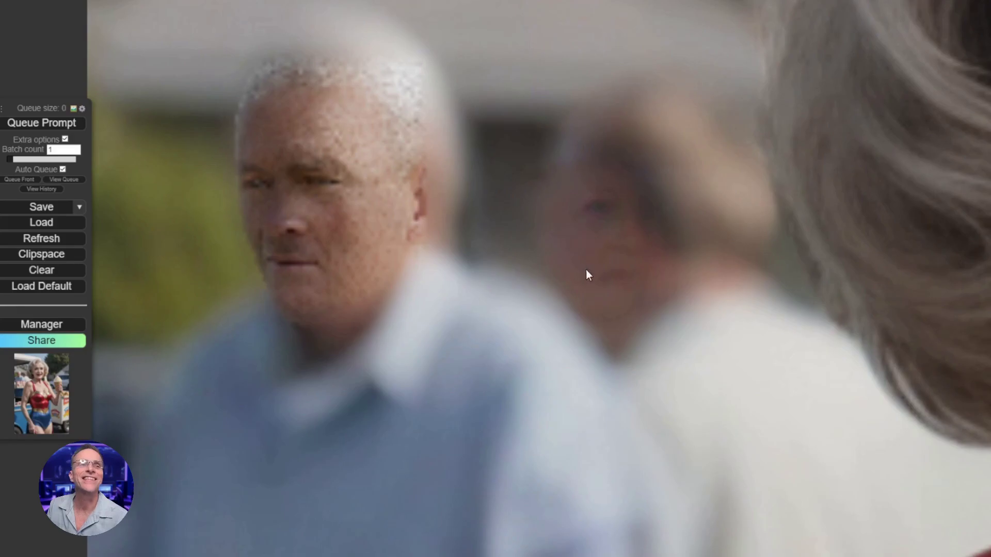
scroll(609, 340, down, 10)
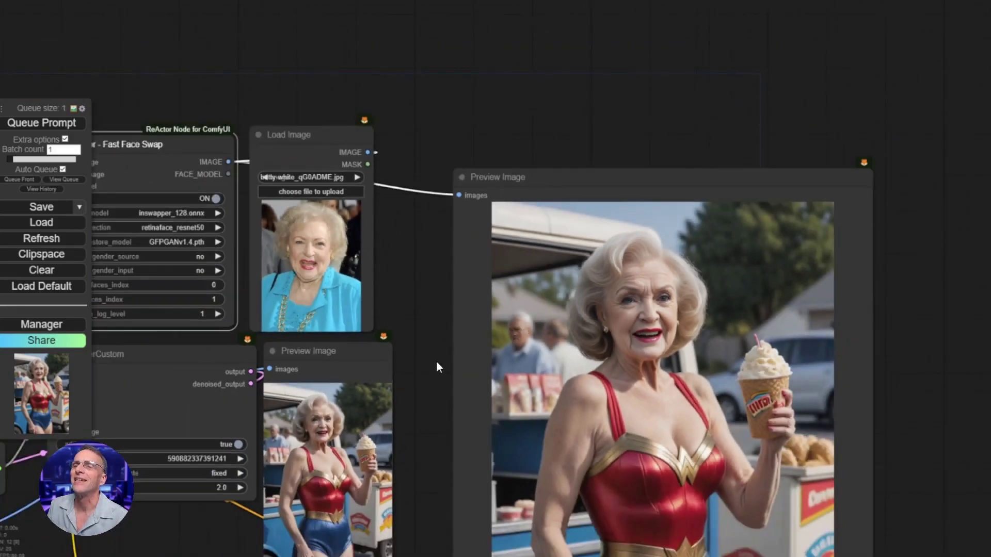
drag(437, 363, 600, 353)
click(393, 304)
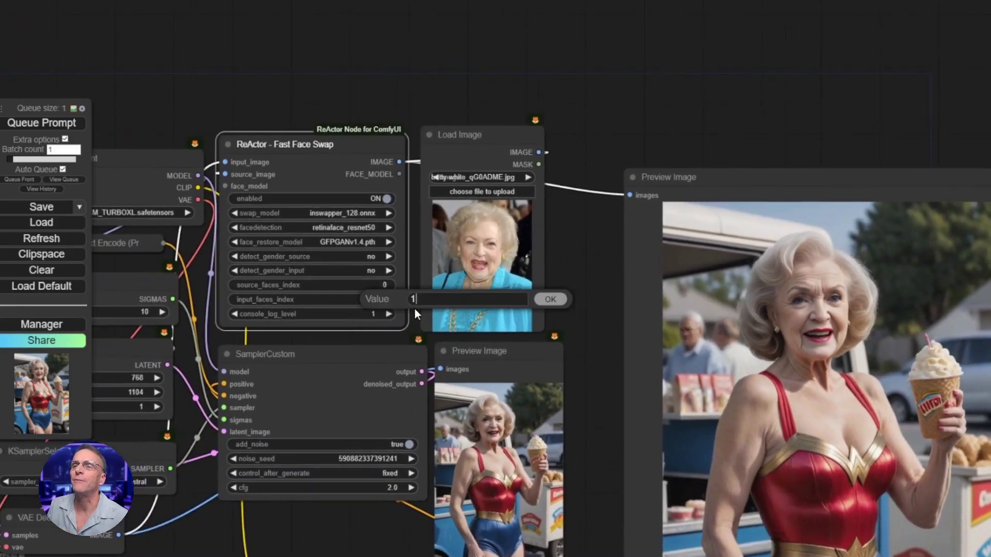
text(2)
key(Return)
- Insert "and her sister" after "Betty White" in the CLIP Text Encode (Prompt) node
scroll(496, 361, up, 3)
scroll(497, 370, down, 3)
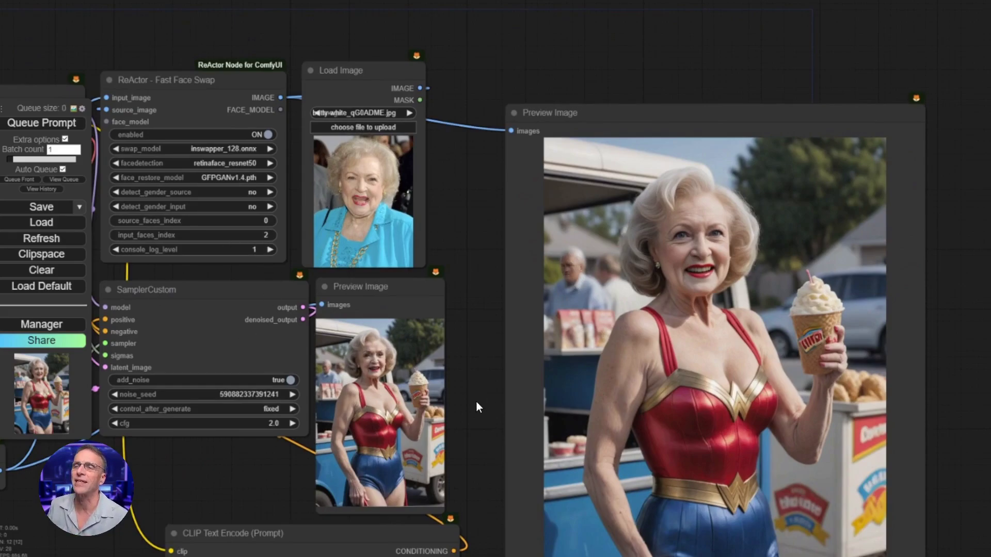
scroll(572, 345, down, 2)
scroll(585, 370, up, 5)
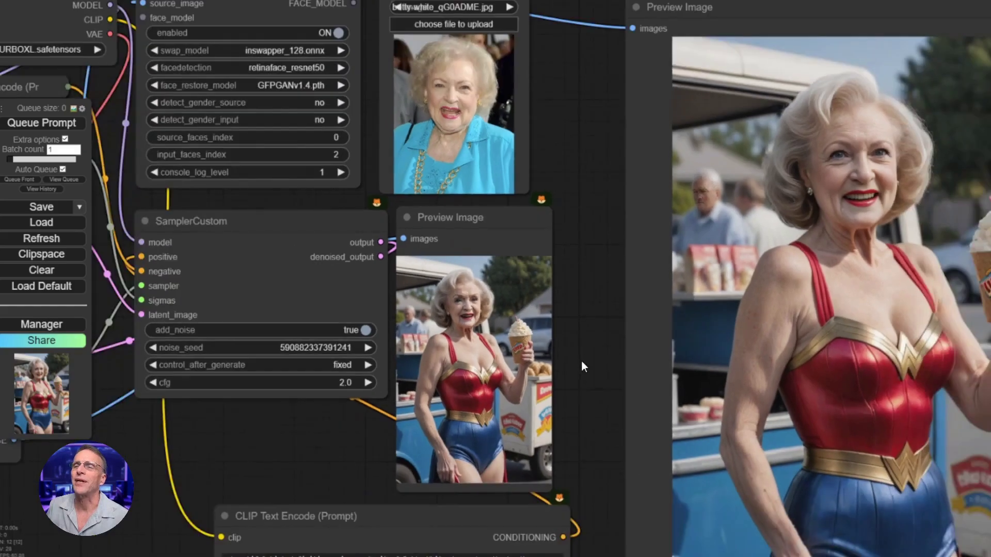
drag(589, 358, 600, 283)
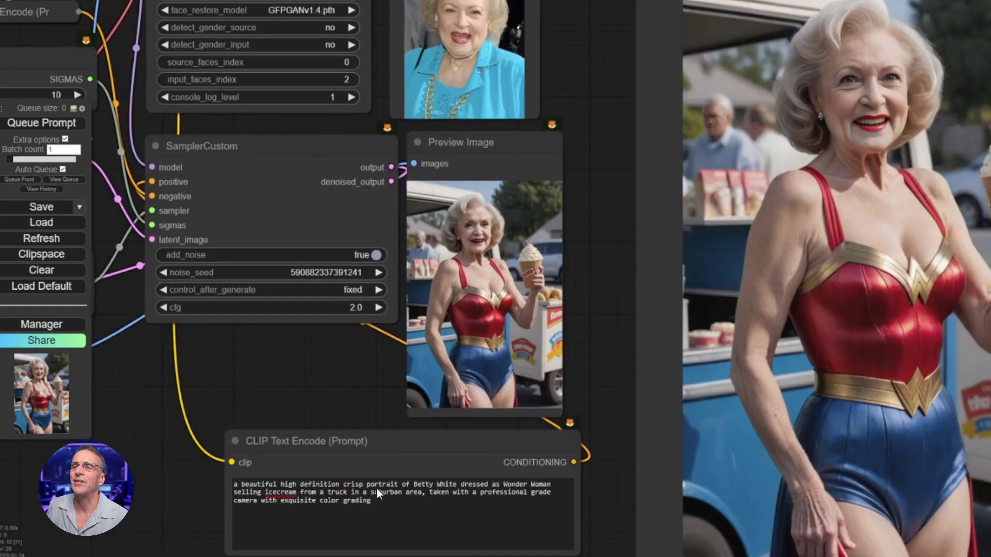
click(455, 484)
text(and her sister)
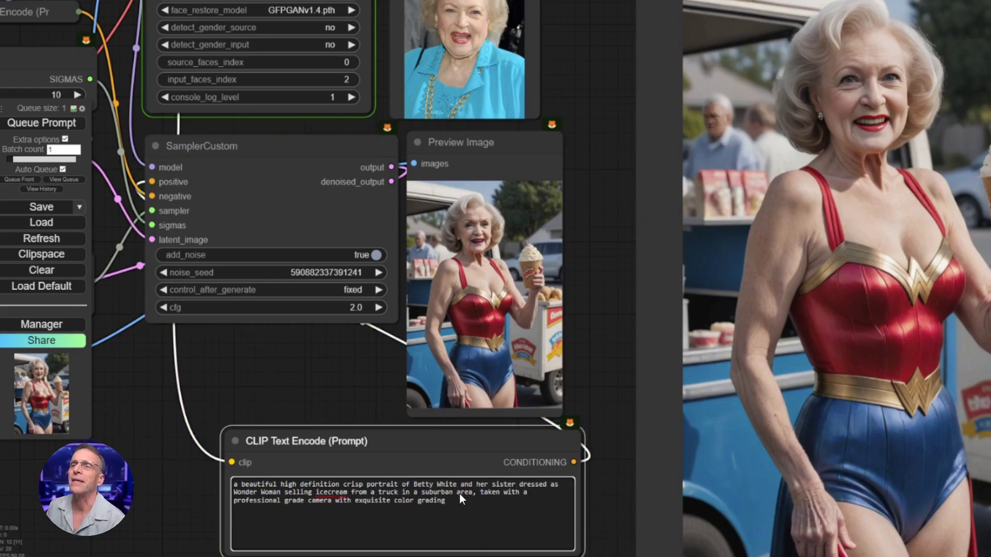
- Set the ReActor node's input_faces_index to 0,1 so that both women's faces are swapped
scroll(516, 191, up, 8)
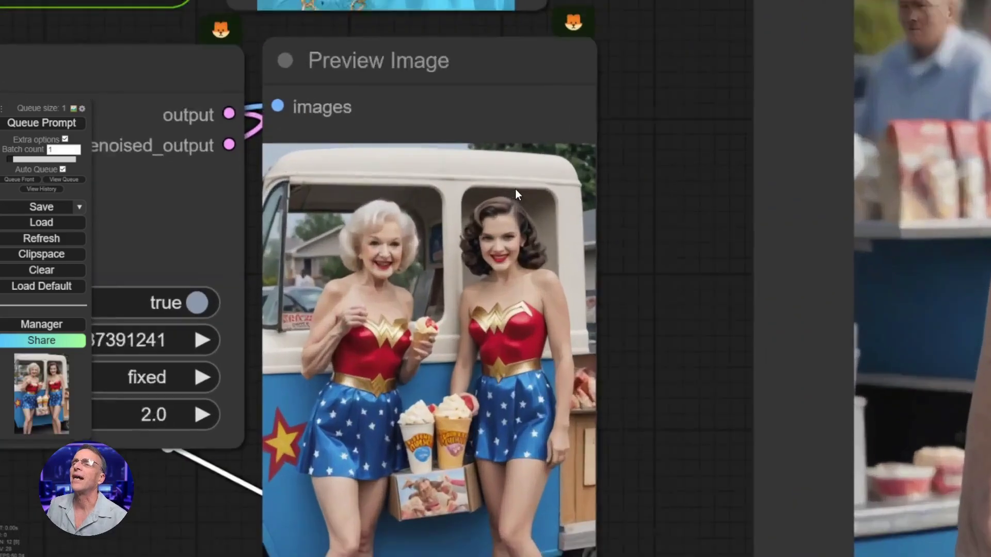
scroll(515, 206, down, 5)
drag(632, 363, 526, 321)
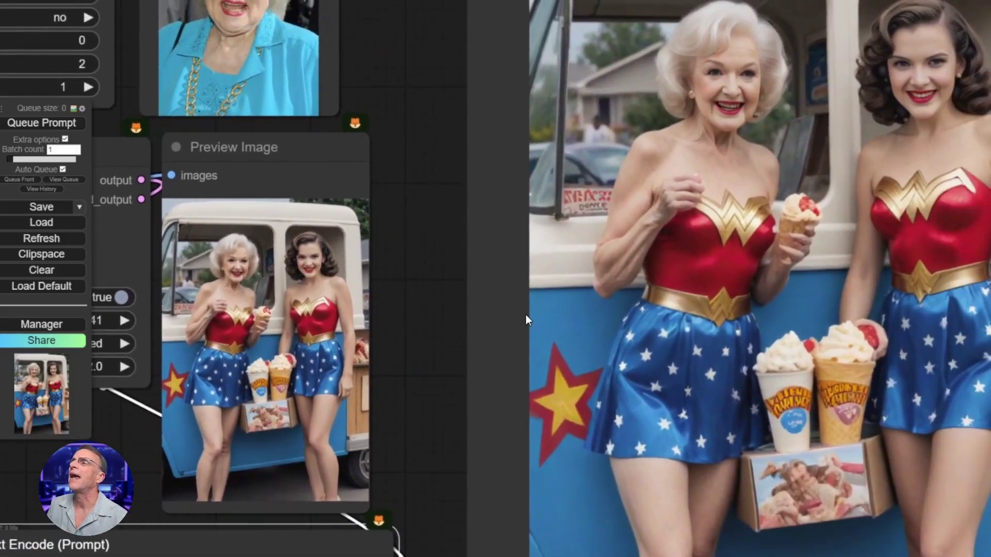
scroll(526, 320, down, 4)
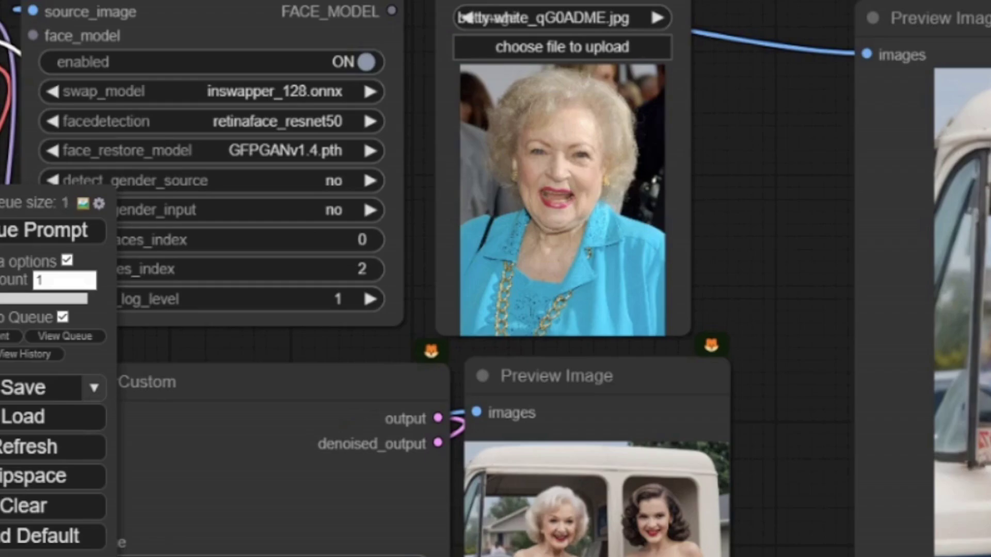
click(201, 145)
text(0)
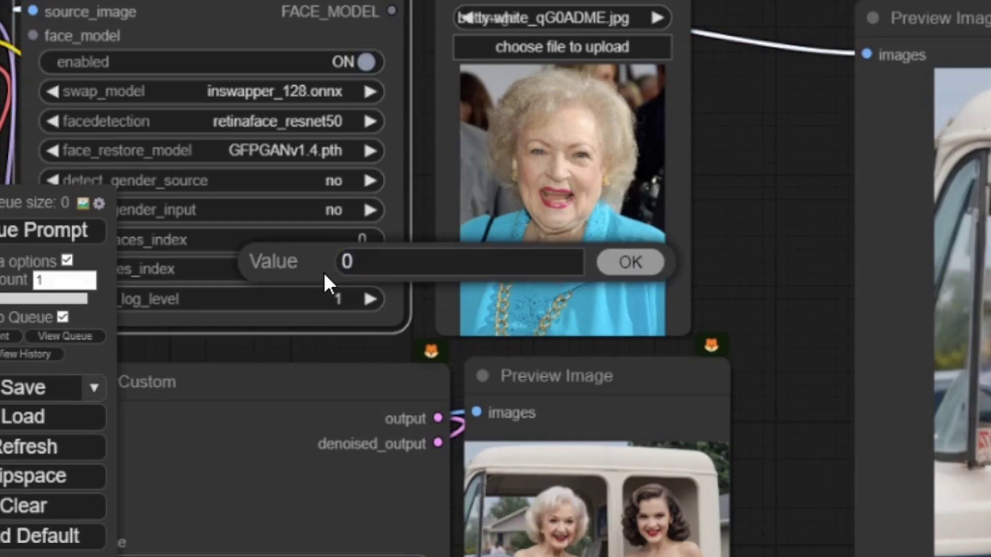
text(,1)
key(Return)
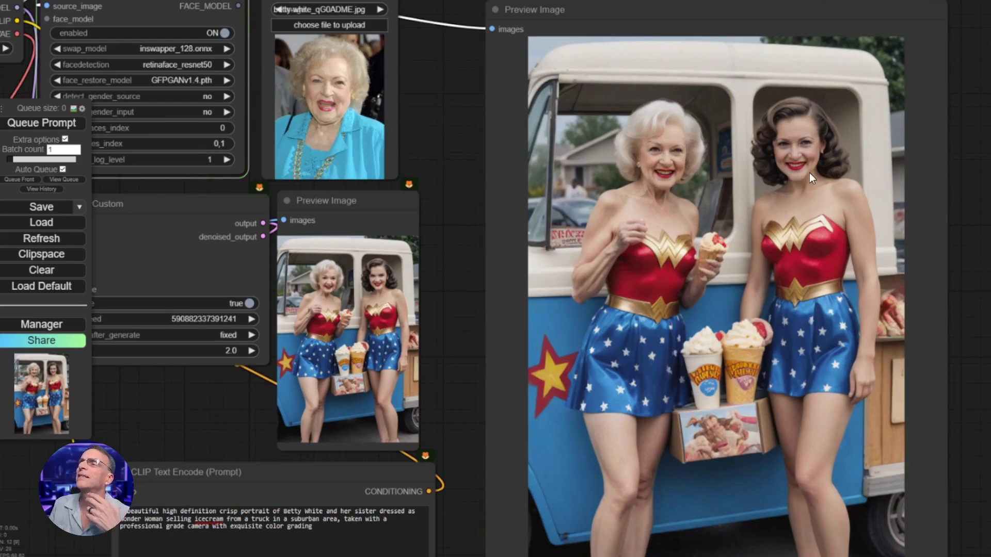
scroll(809, 172, up, 8)
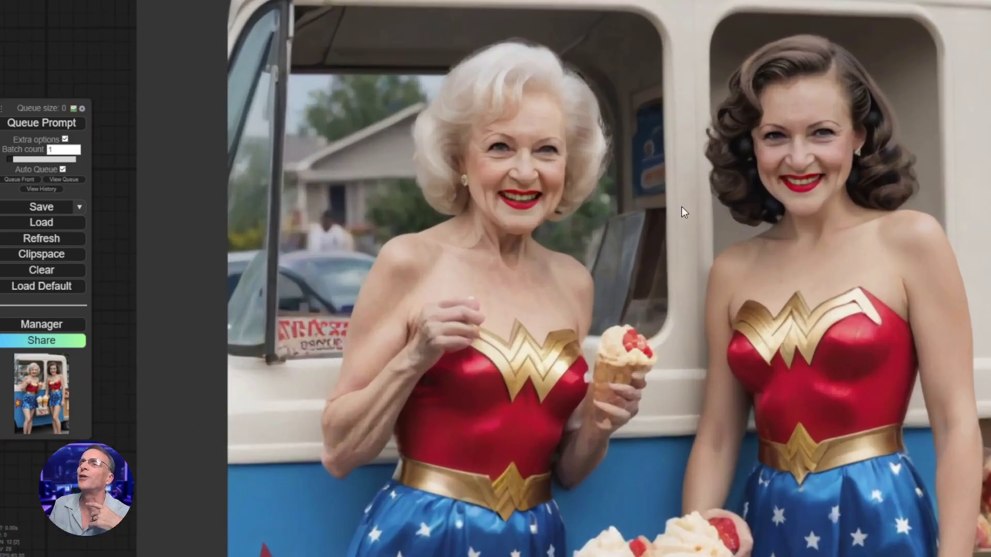
scroll(512, 191, down, 10)
scroll(515, 253, up, 6)
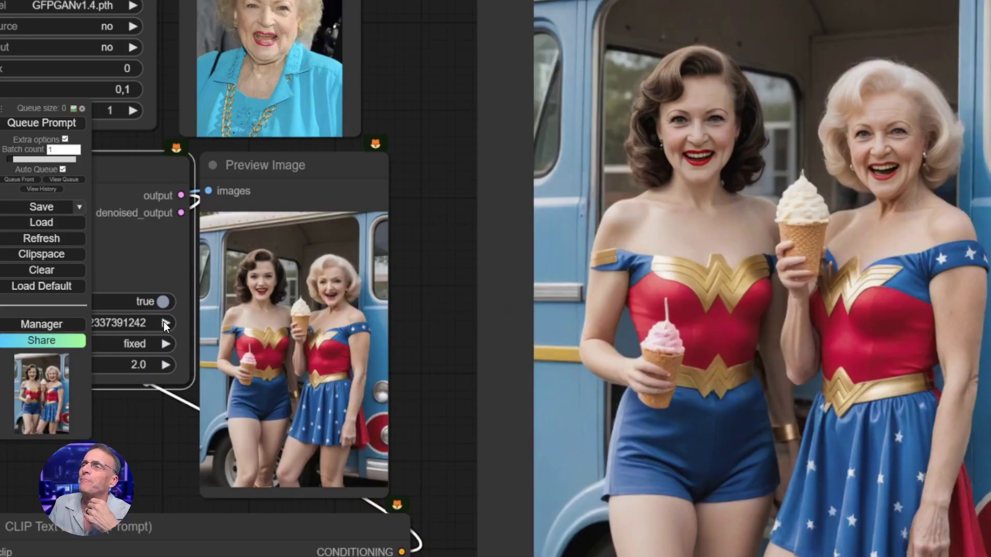
click(164, 323)
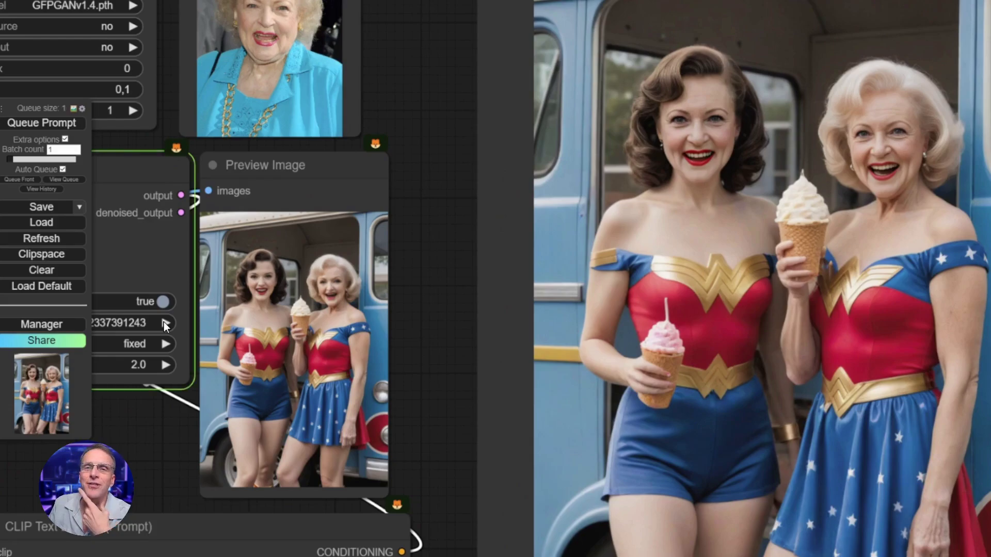
scroll(167, 459, down, 2)
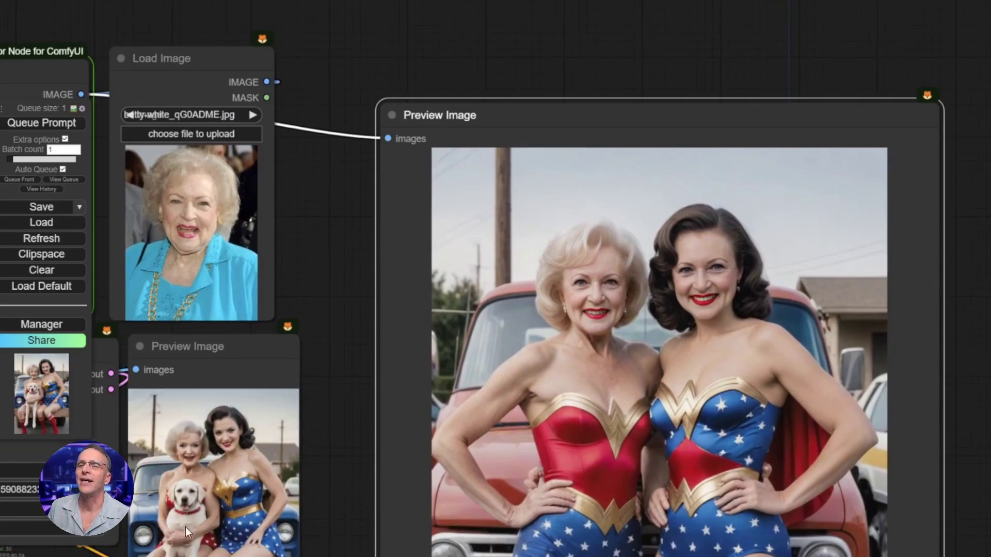
drag(336, 516, 319, 385)
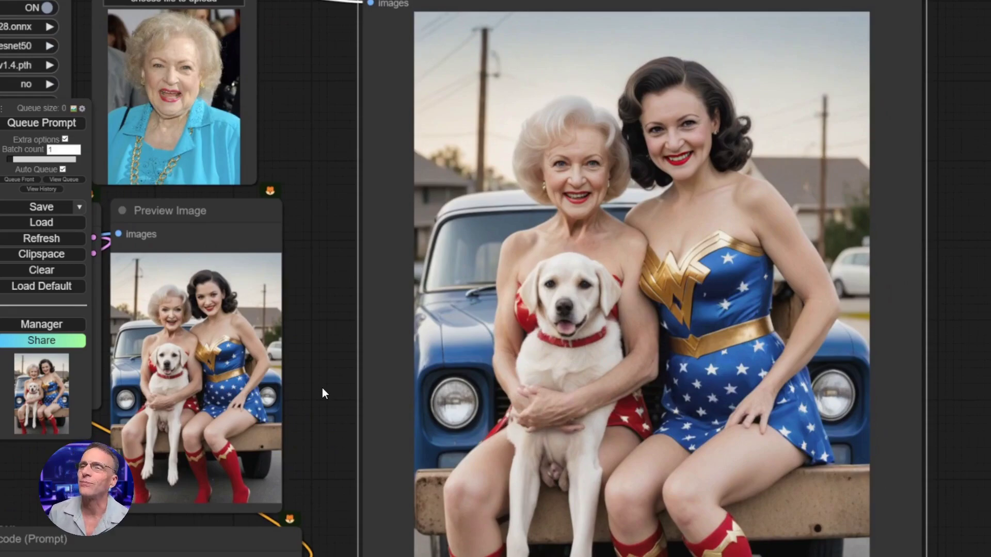
drag(322, 315, 533, 347)
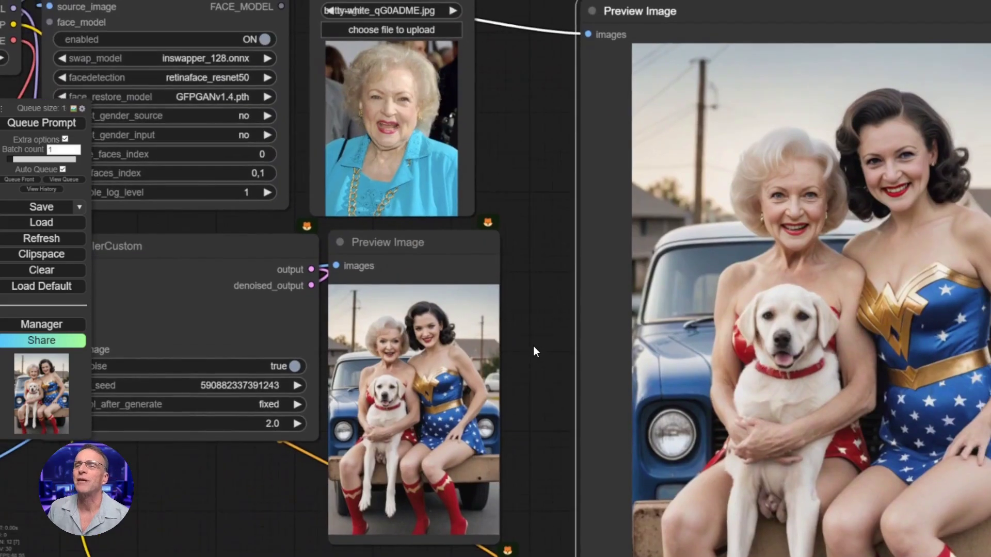
drag(214, 497, 297, 481)
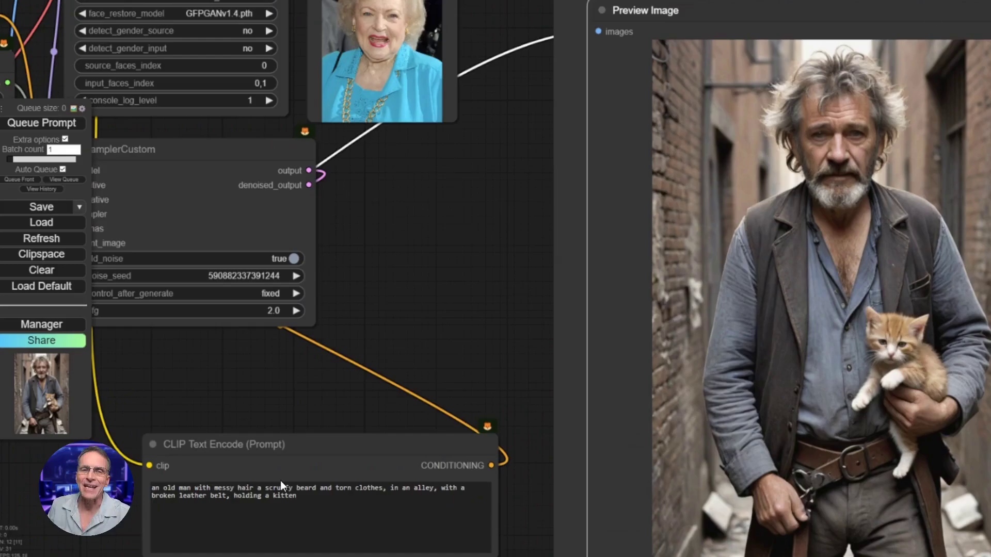
- Switch to Google Images, search for "william h macy" and open the Flickr photo of him with long hair
drag(929, 11, 419, 2)
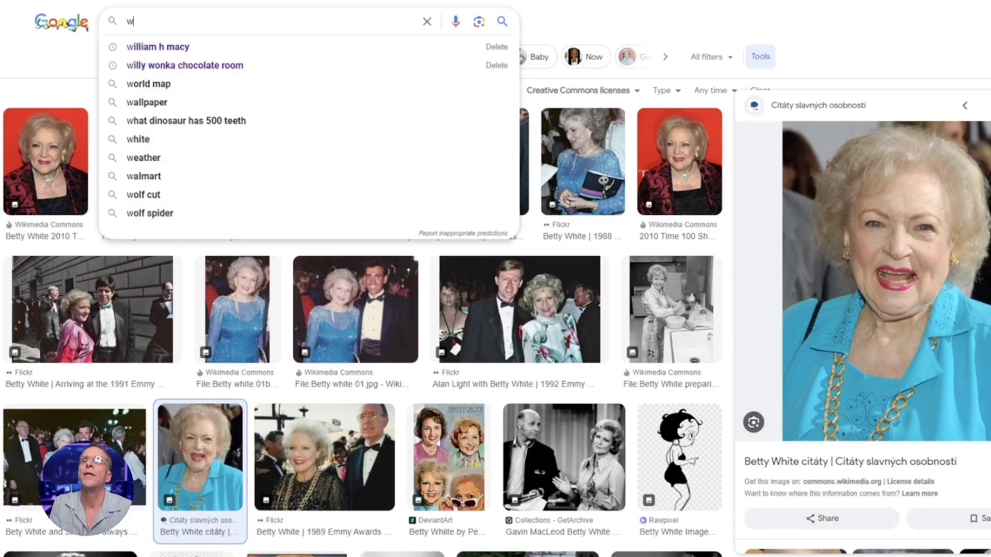
text(lliam)
key(Down)
key(Return)
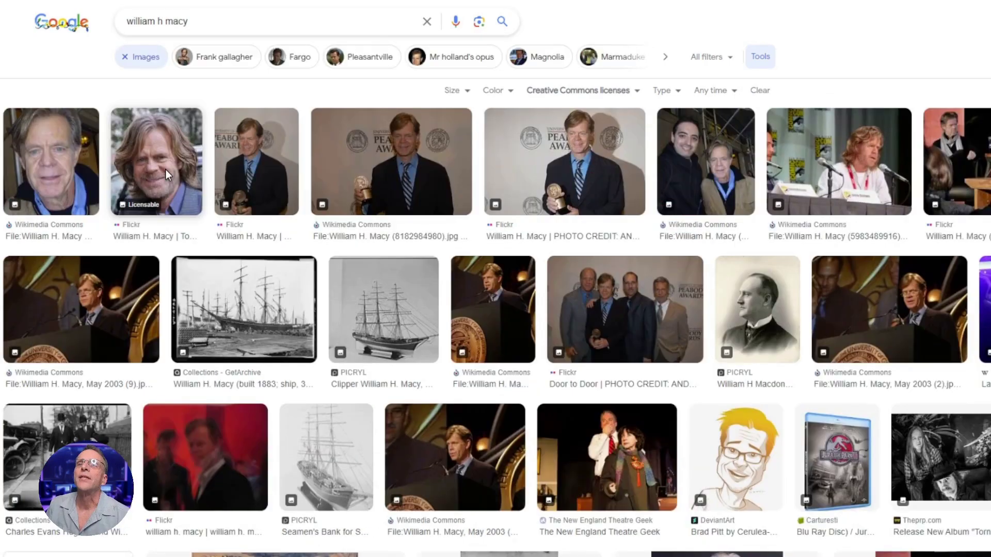
click(165, 169)
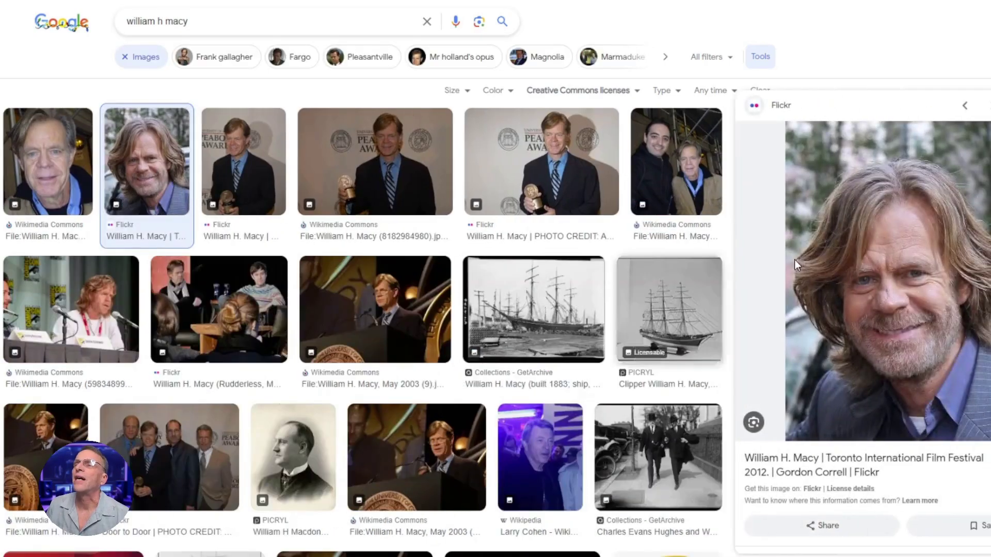
- Open the Wikimedia Commons William H. Macy 2016 photo and read its license terms
click(49, 155)
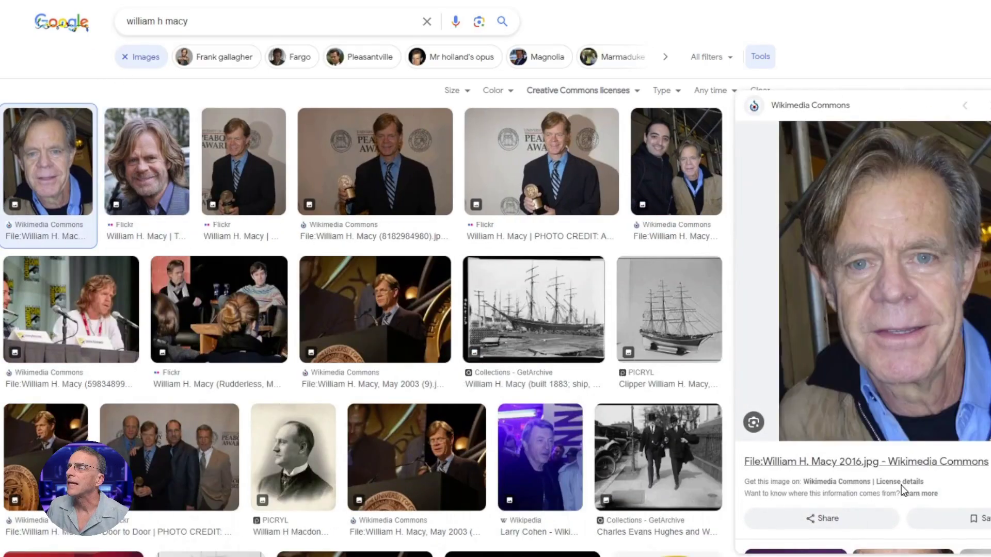
click(900, 485)
scroll(903, 491, down, 10)
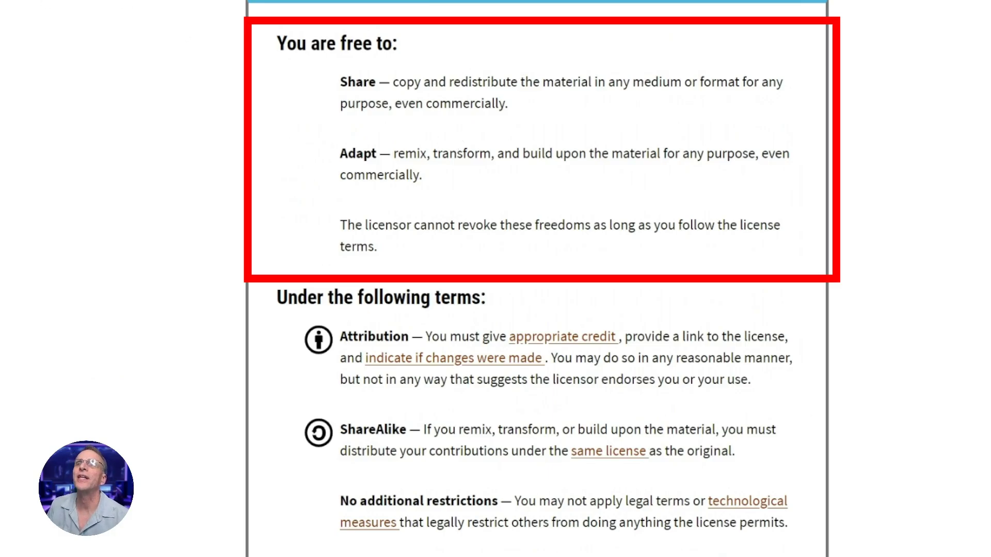
- Switch back to ComfyUI and load the William H. Macy photo download (1).jpg into the Load Image node as the face source
drag(49, 155, 51, 0)
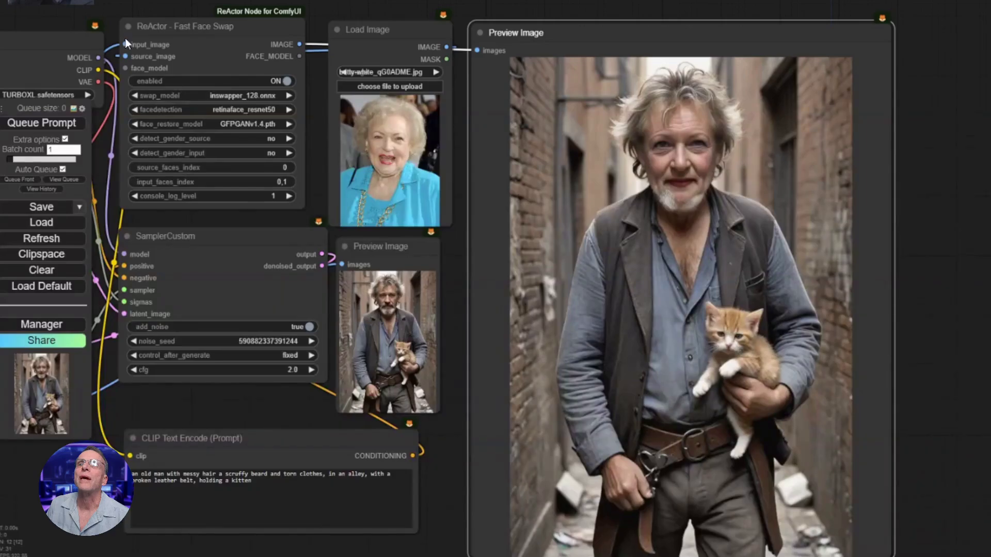
drag(361, 155, 380, 179)
scroll(815, 189, up, 3)
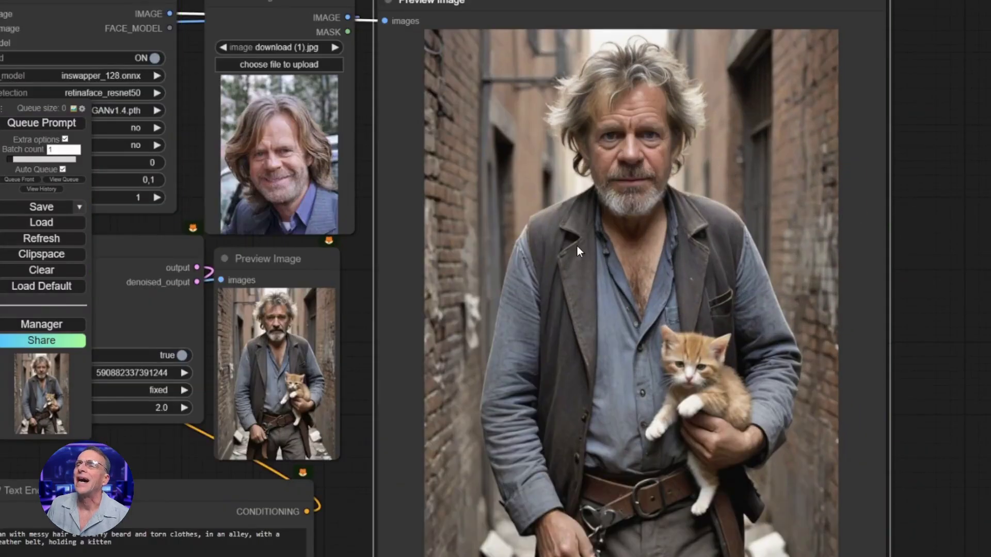
click(182, 373)
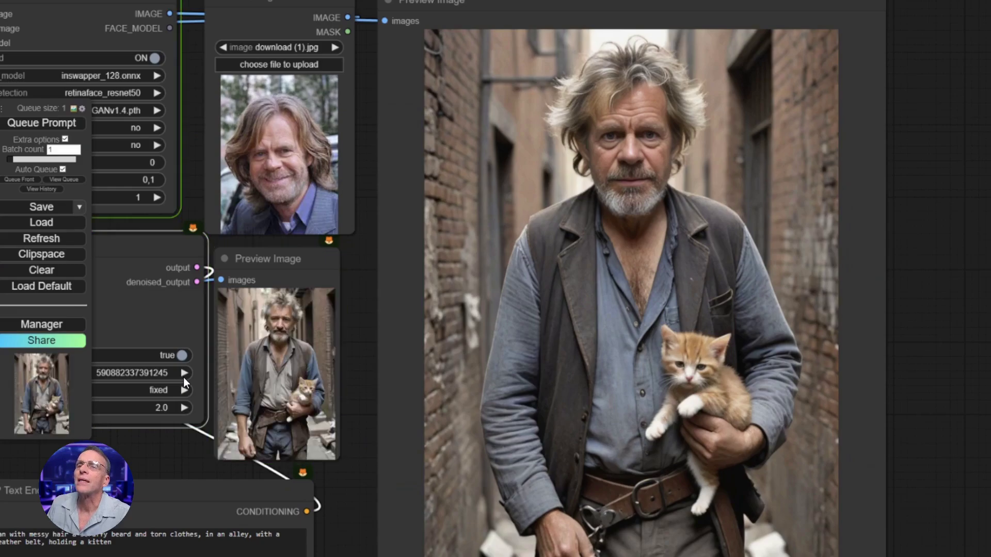
click(183, 377)
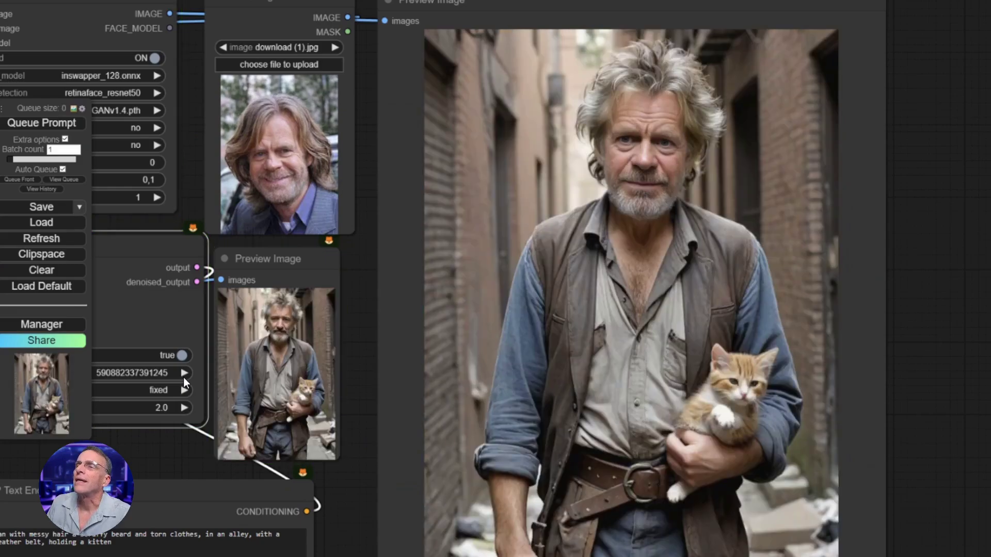
drag(209, 489, 264, 440)
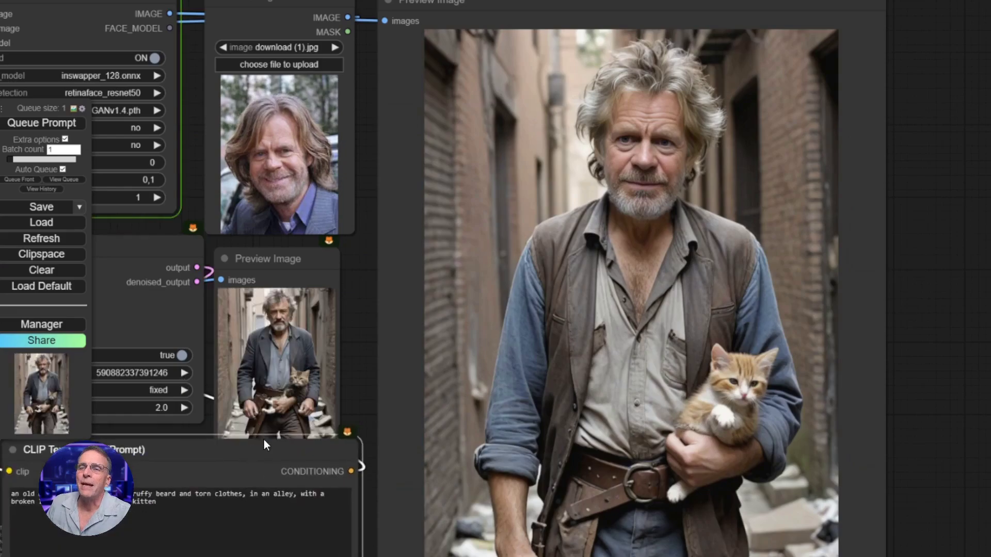
- In the positive prompt, replace "kitten" with "ukulele" and "in an alley" with "sitting with a family on Christmas Morning"
double_click(160, 495)
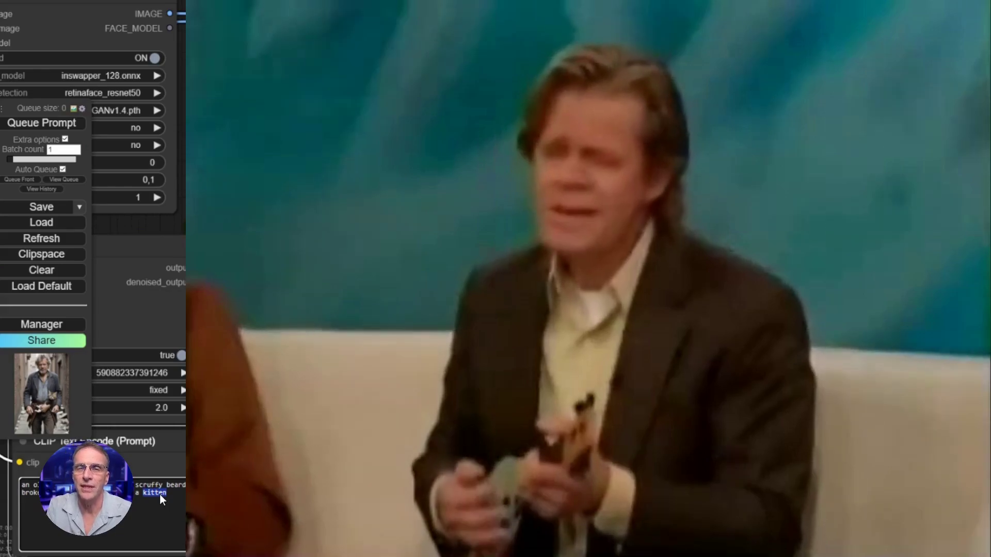
text(ukulele)
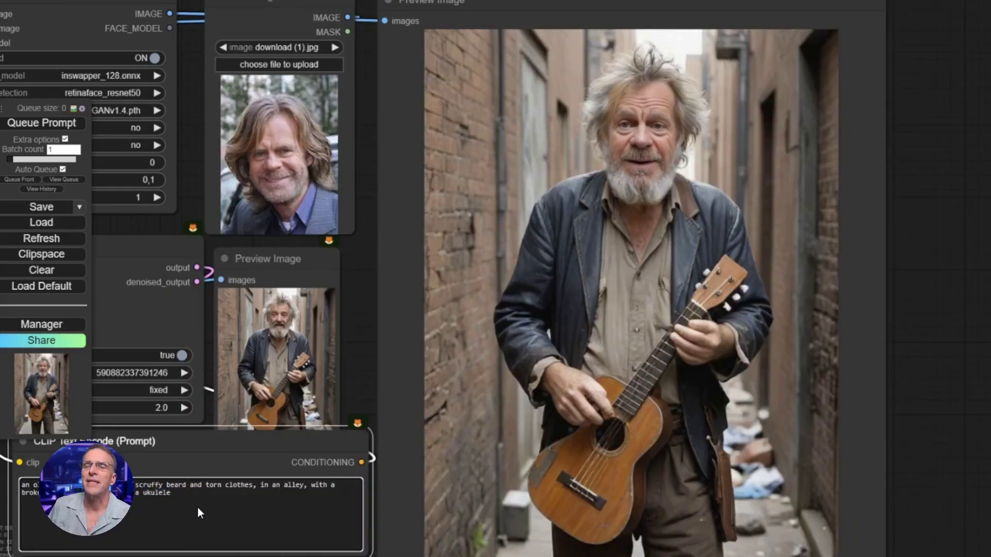
drag(261, 485, 306, 487)
text(sitting with a )
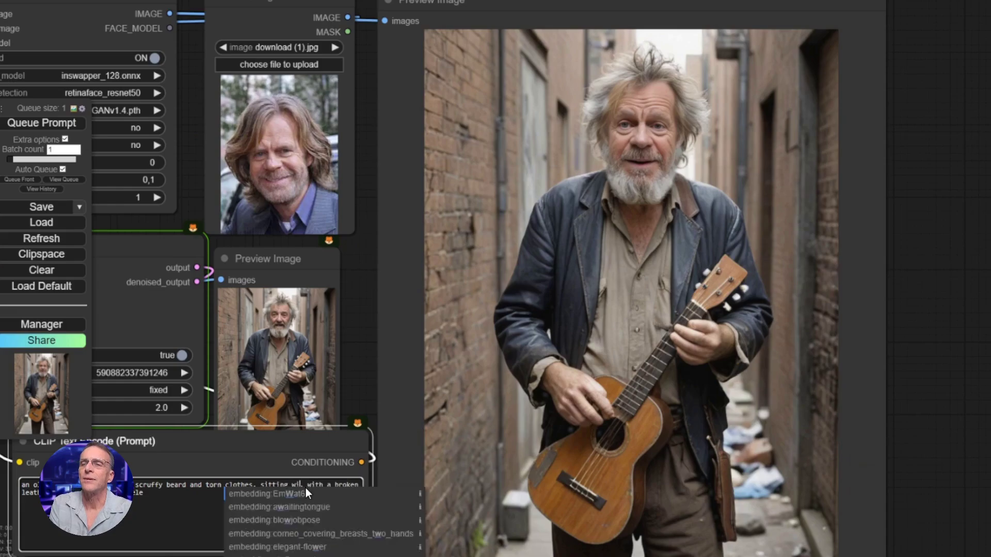
text(family on)
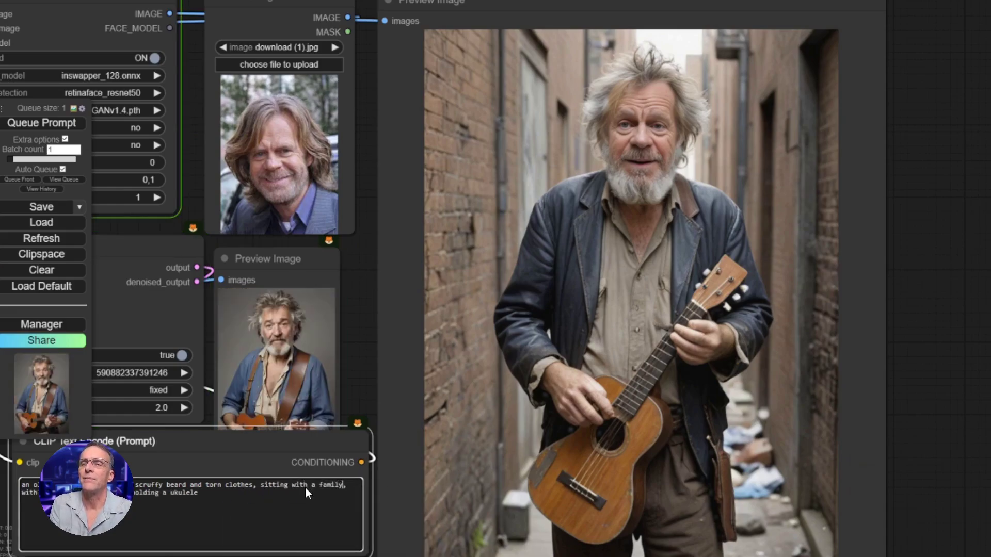
text( Christmas morn)
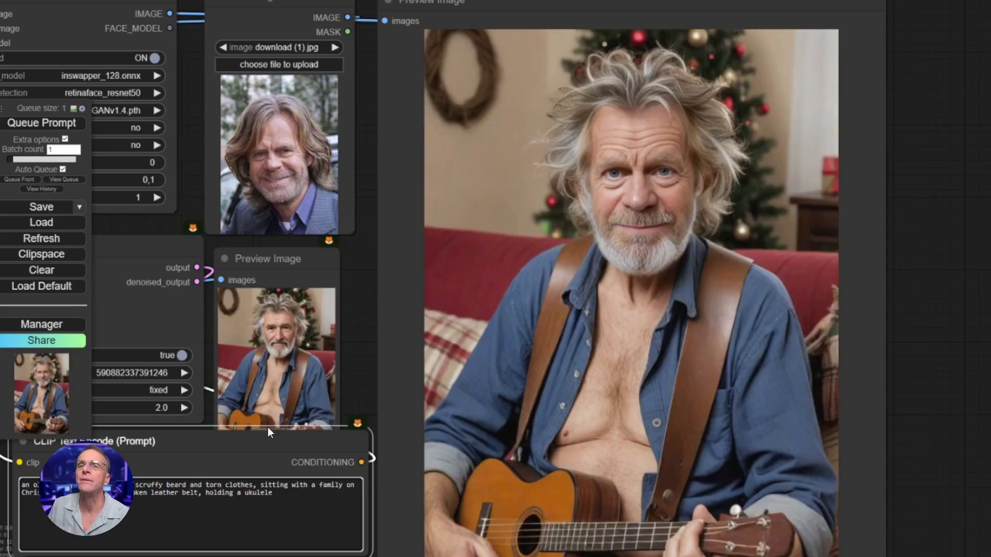
- Increase the attention weight of the phrase "with a family" in the positive prompt
drag(291, 488, 340, 490)
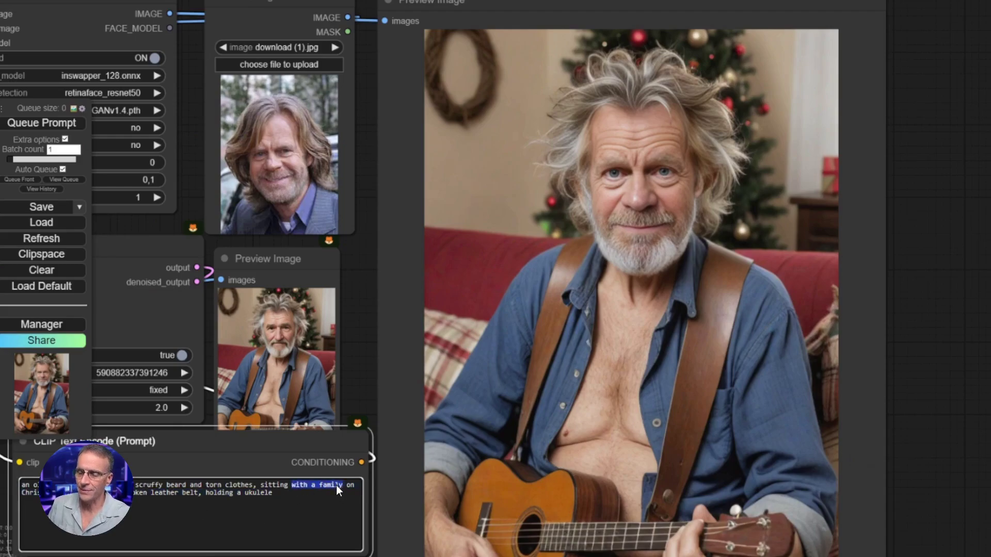
key(ctrl+Up)
key(ctrl+Up)
key(ctrl+Up)
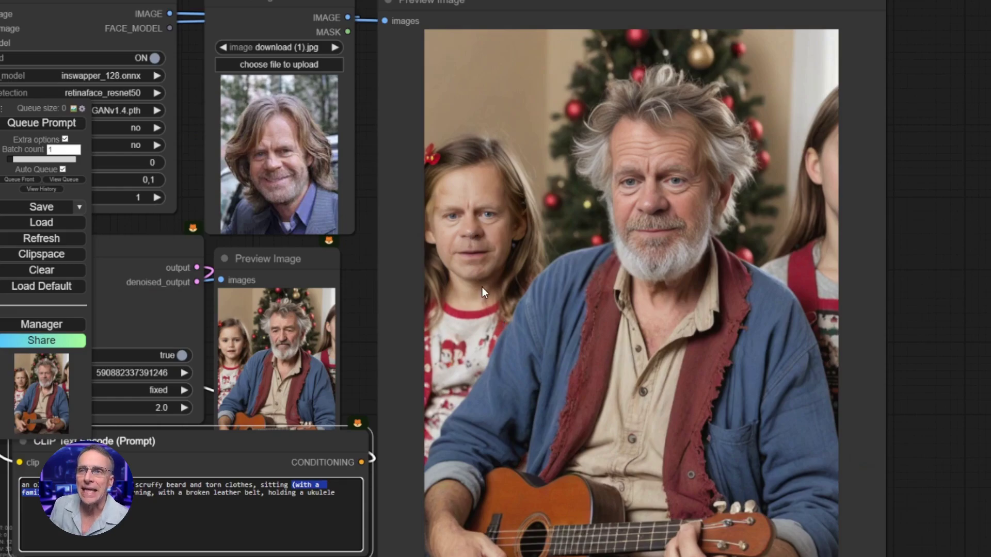
- Set the ReActor node's input faces index to 1 so only the man's face is swapped
scroll(411, 266, up, 4)
scroll(414, 273, down, 6)
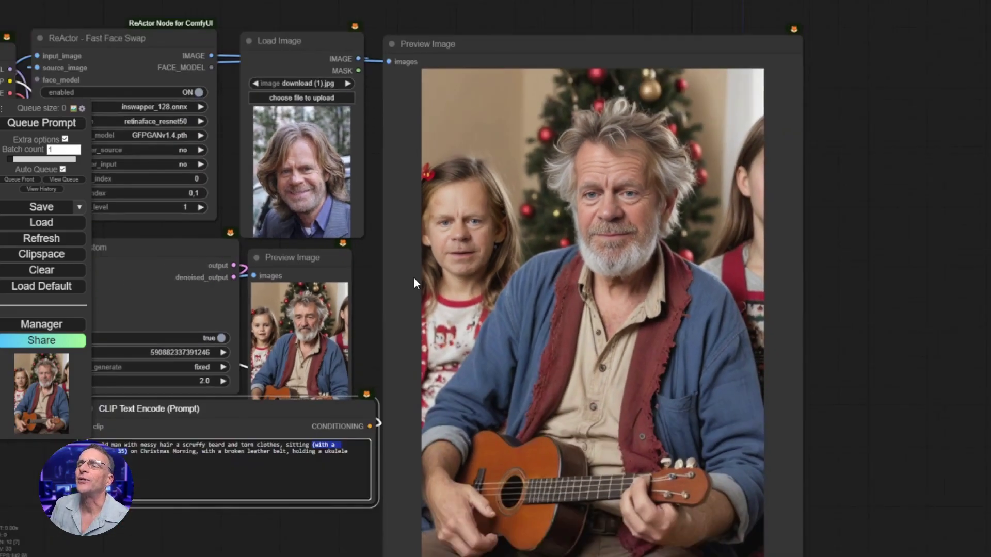
click(185, 196)
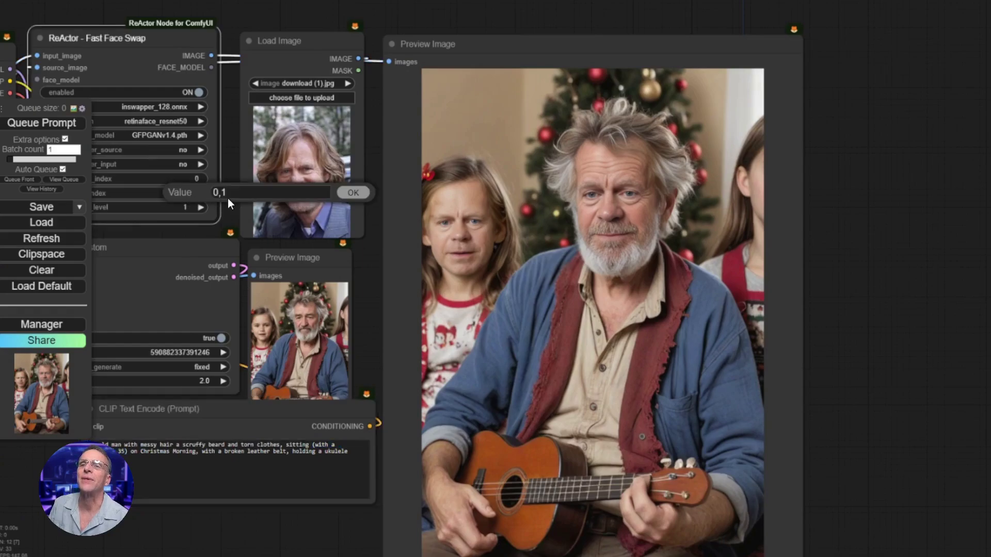
key(BackSpace)
key(BackSpace)
key(BackSpace)
text(1)
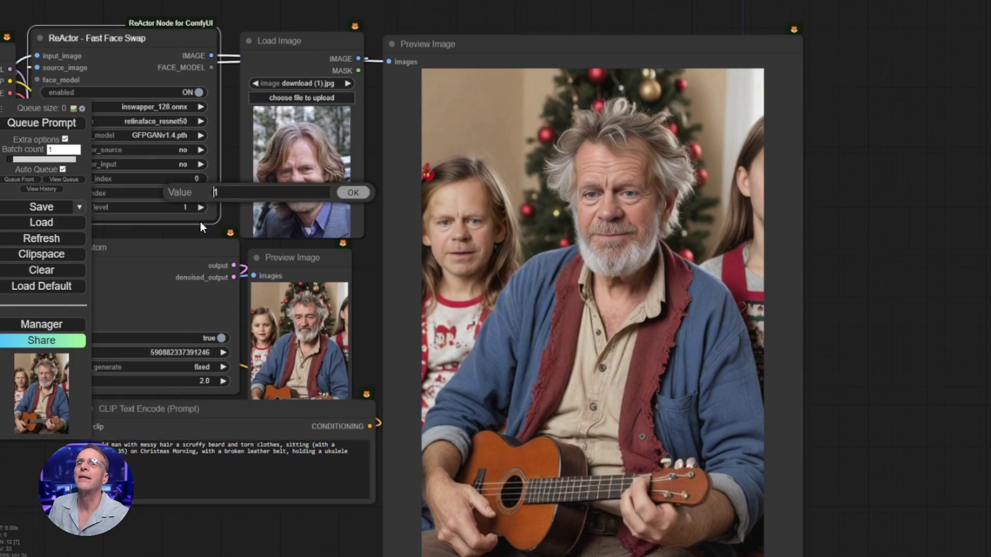
click(351, 194)
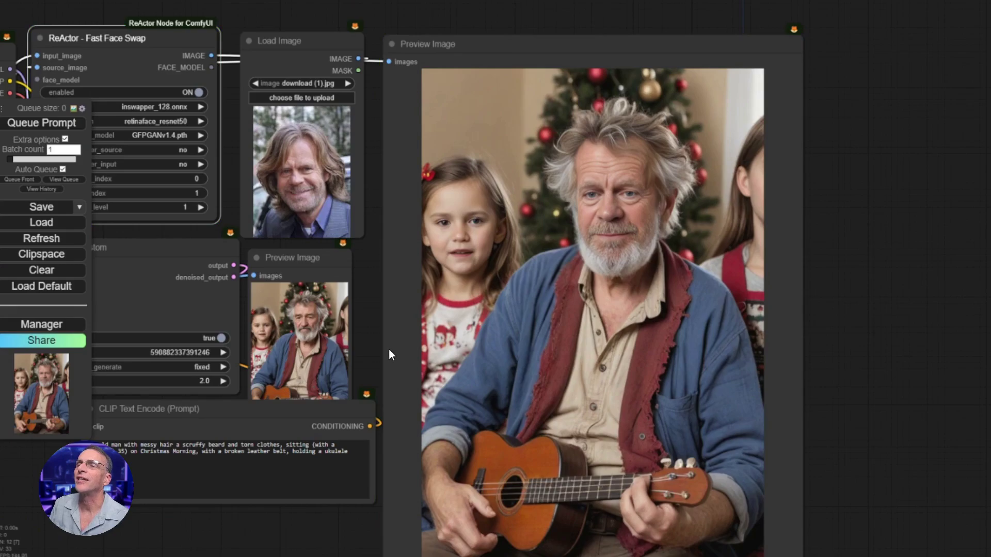
- Add "smiling" before "old man" in the positive prompt and replace "and torn clothes" with "an armani suit", generating the image
click(186, 453)
key(ctrl+Return)
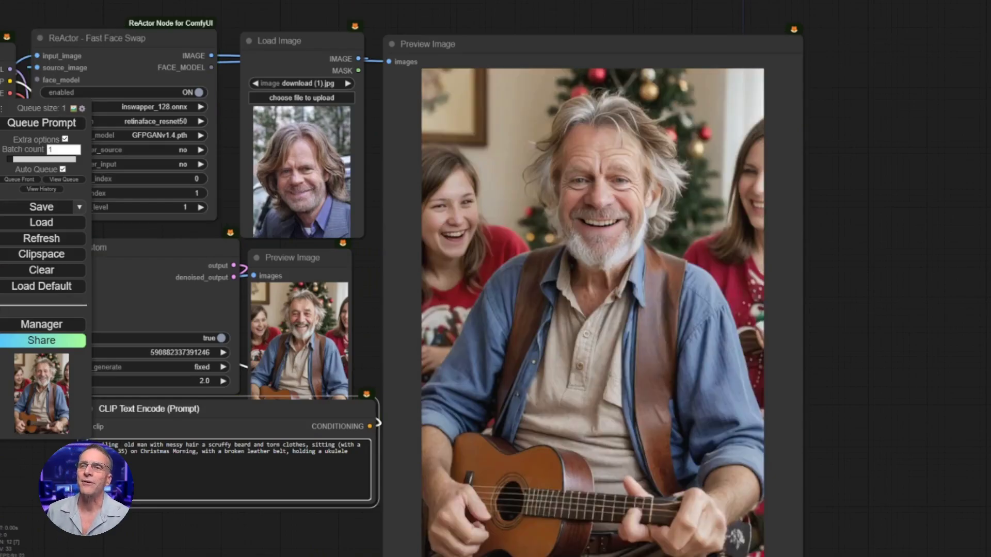
key(ctrl+Return)
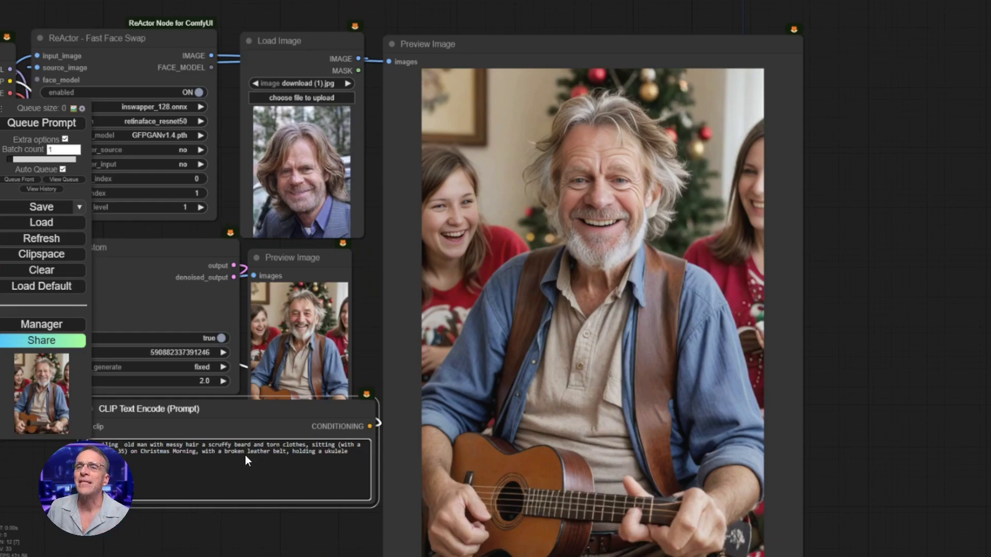
drag(265, 448, 302, 448)
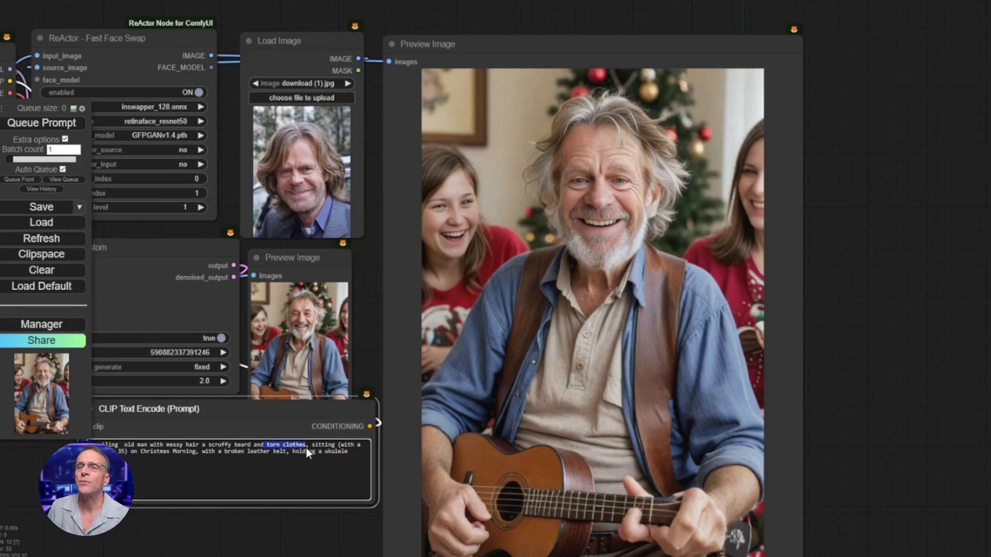
text(armani suit)
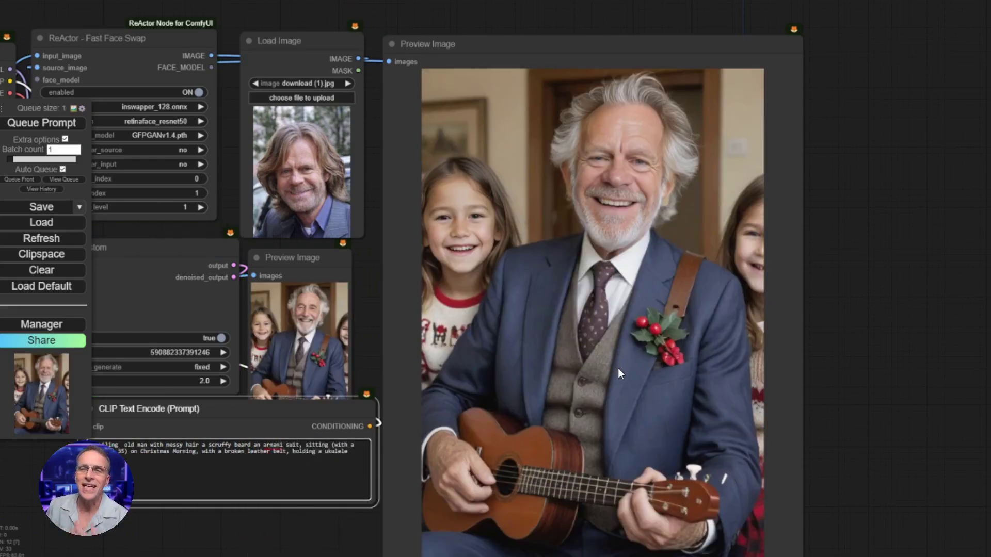